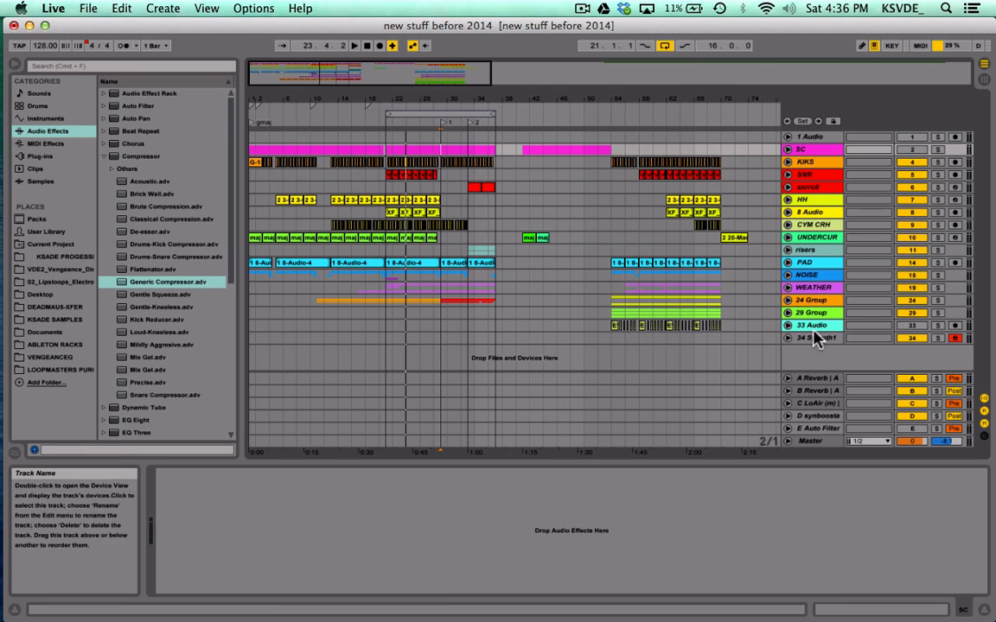
Unfold the 24 Group track, solo it and listen to the synths from bar 20
left_click(788, 300)
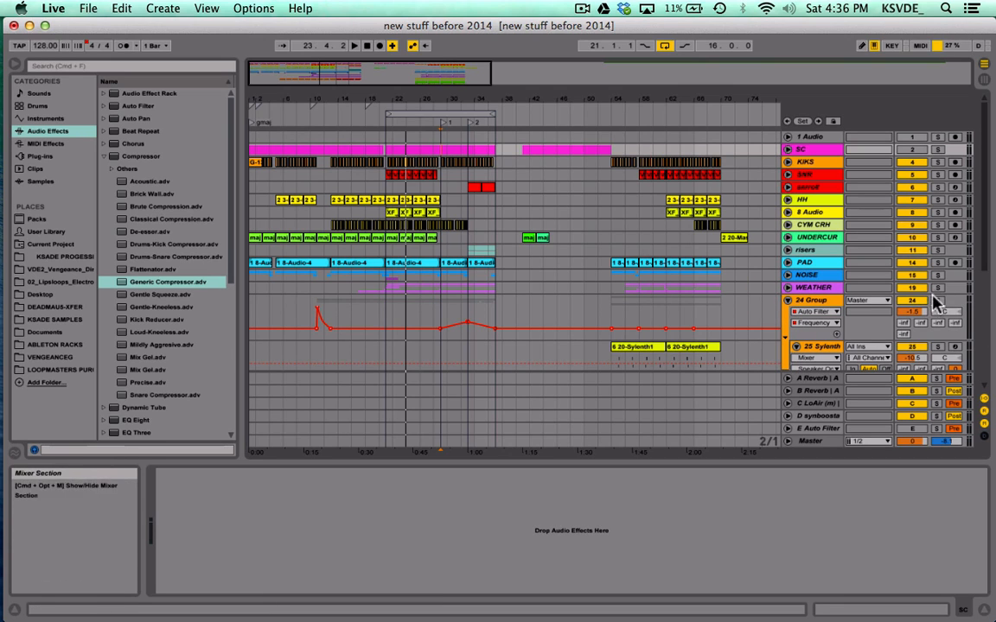
left_click(383, 317)
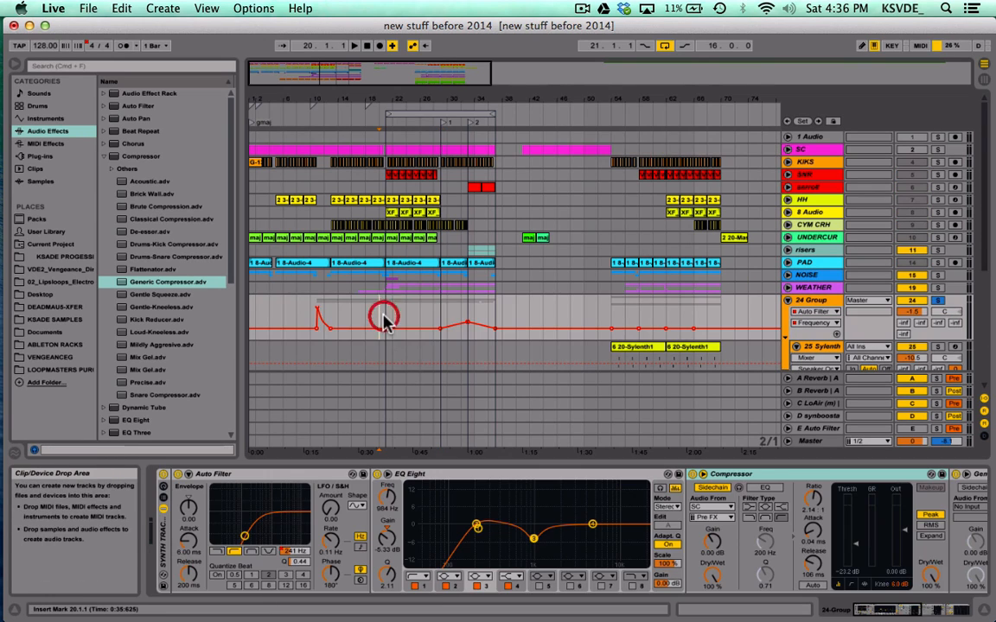
key("space")
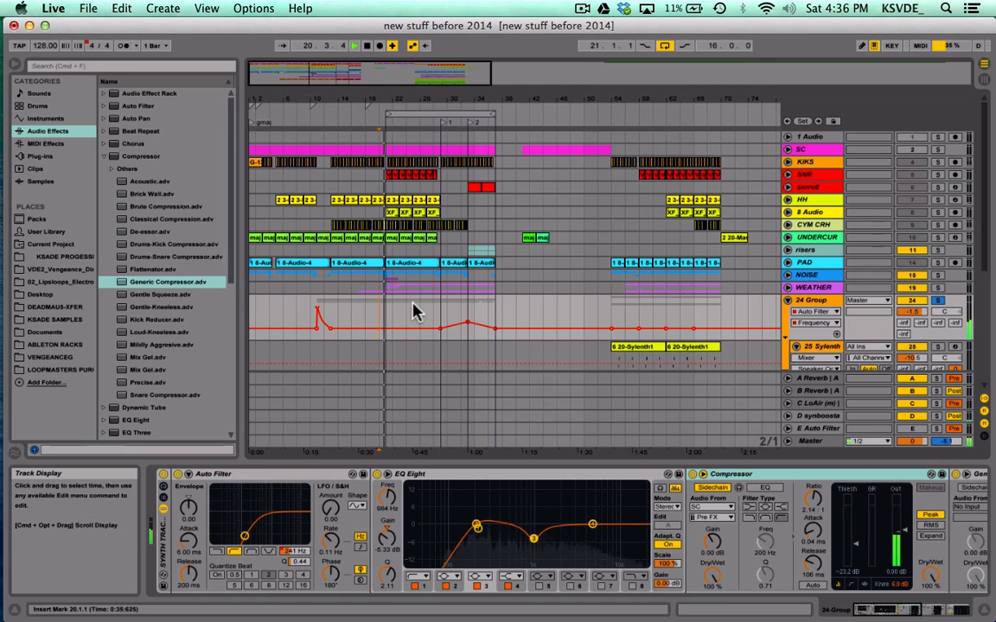
scroll(413, 311, "down", 5)
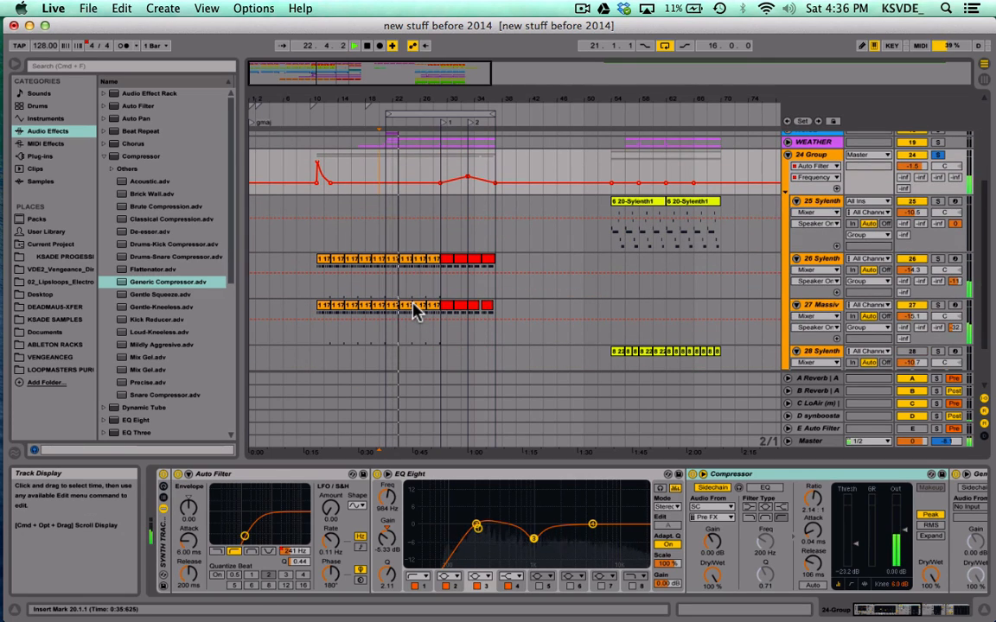
key("space")
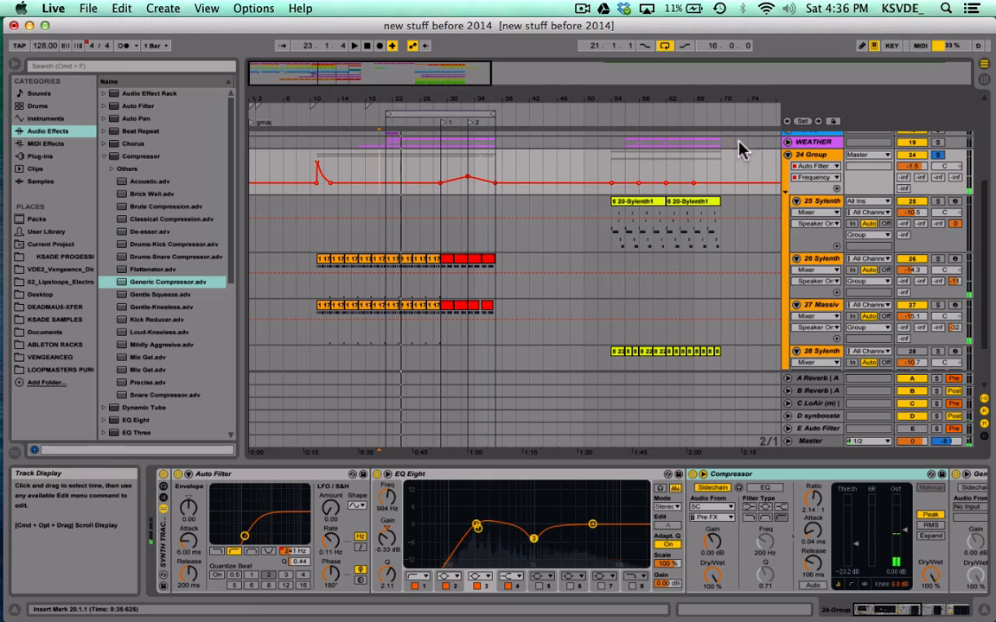
Unsolo the 24 Group and listen to the full mix from bar 20
left_click(941, 158)
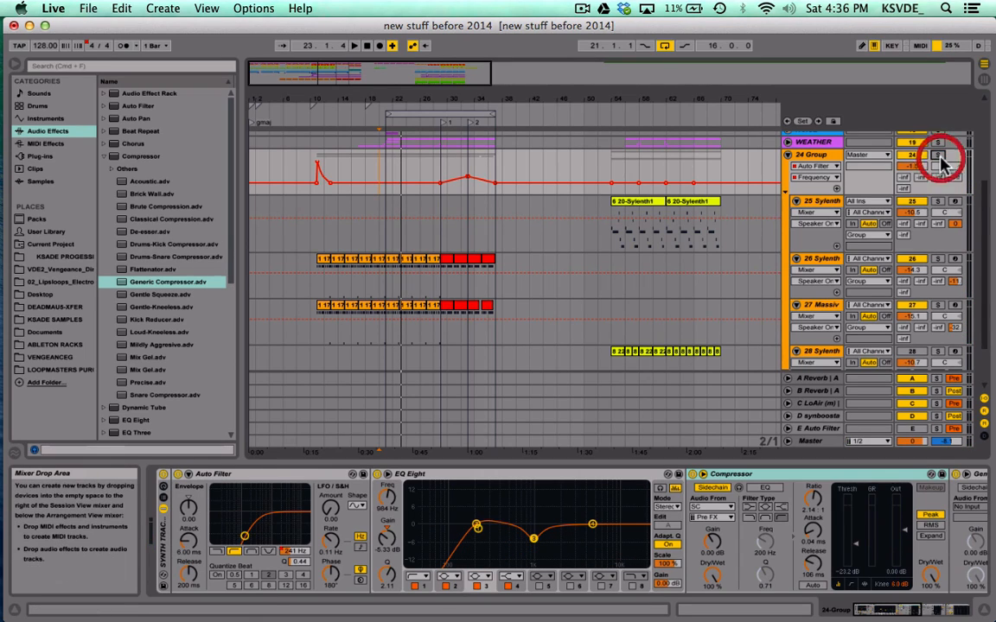
key("space")
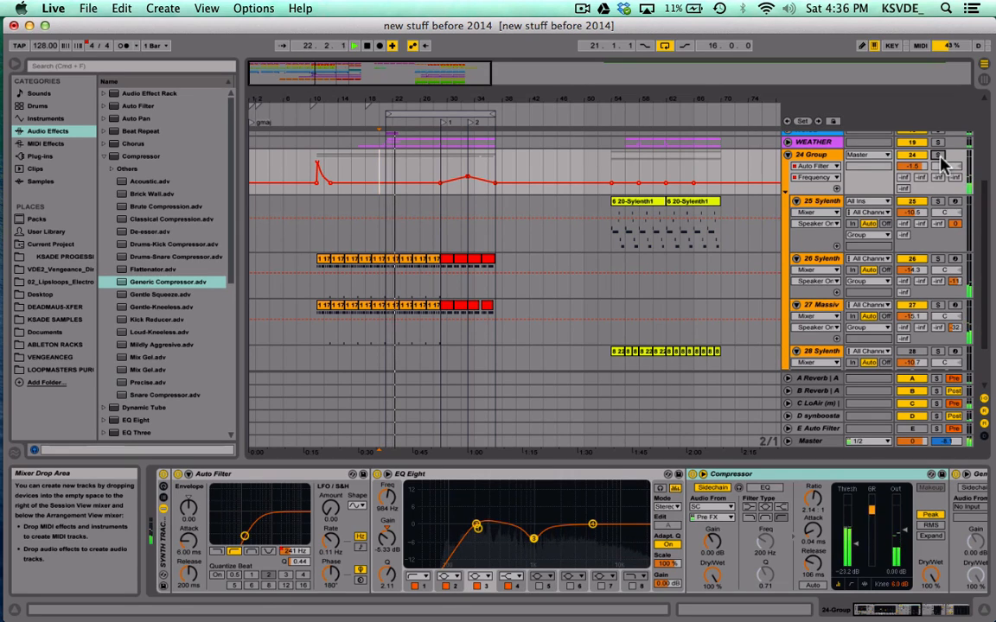
key("space")
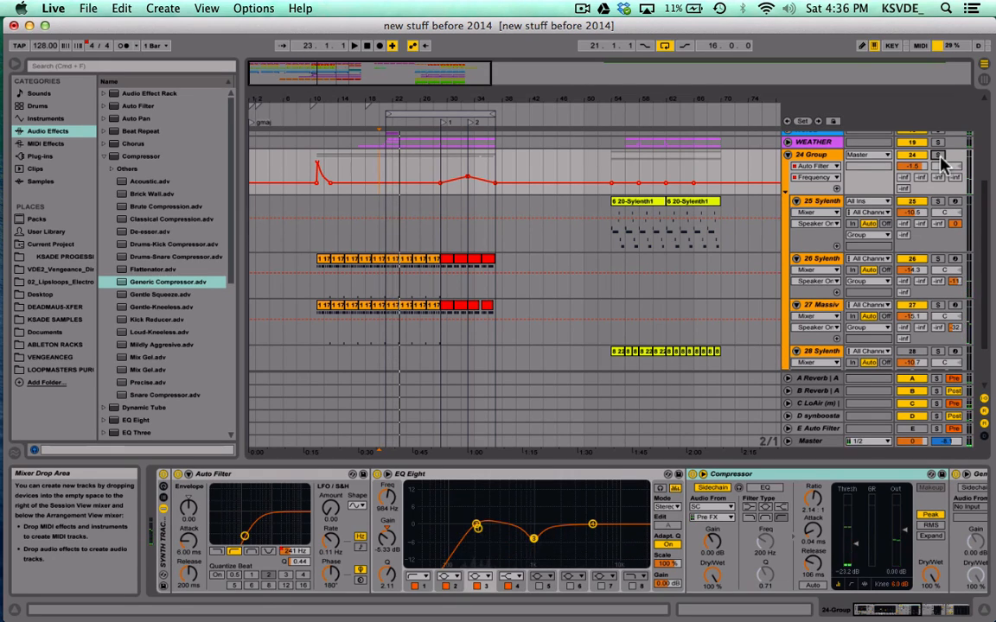
Select the 24 Group track and examine the Auto Filter and EQ Eight in its device chain
scroll(477, 255, "down", 2)
scroll(477, 255, "up", 5)
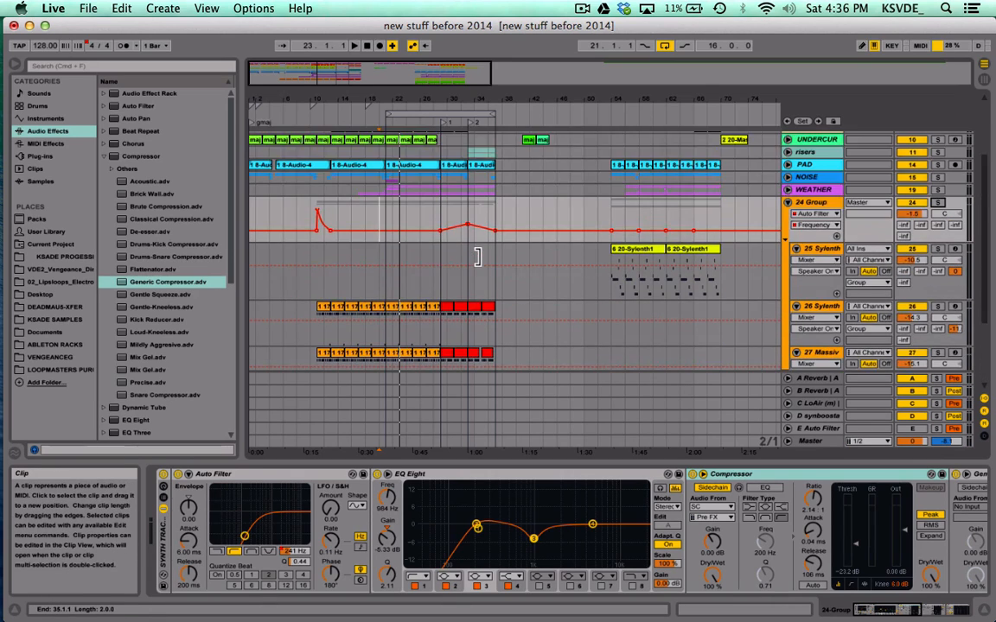
scroll(477, 255, "down", 4)
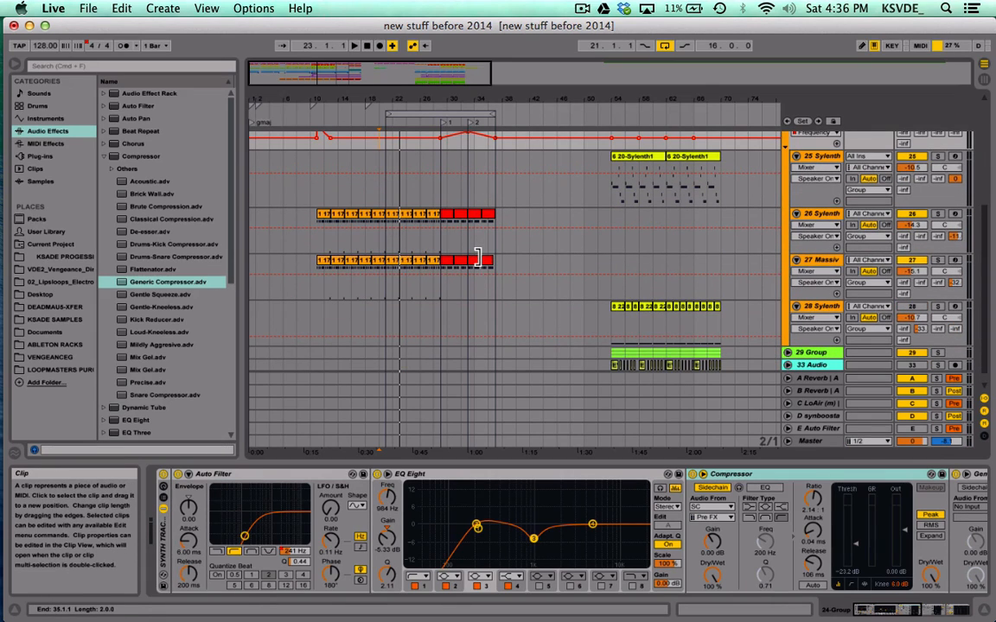
scroll(477, 258, "up", 5)
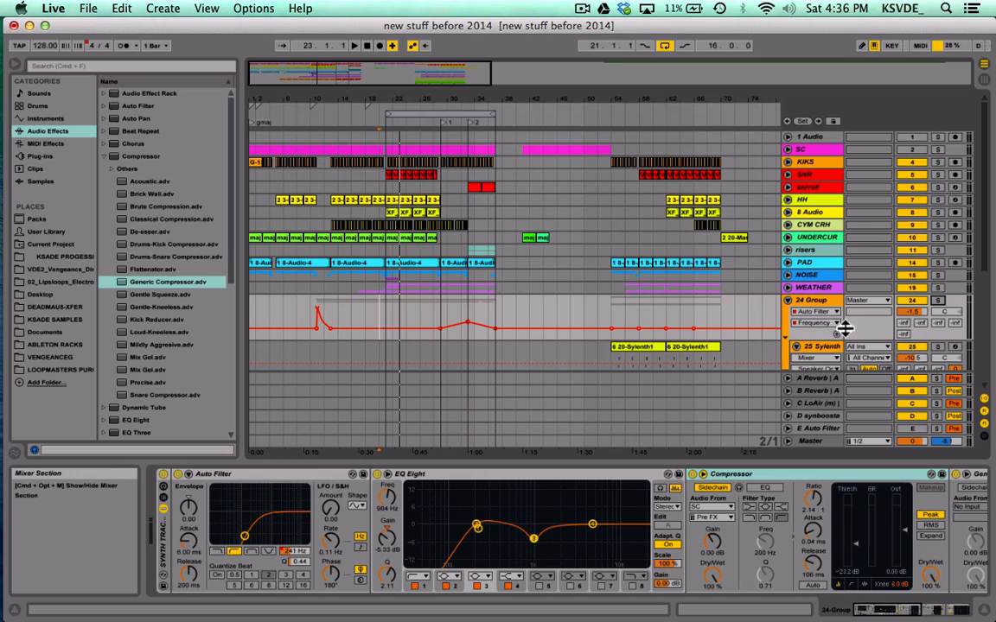
left_click(825, 307)
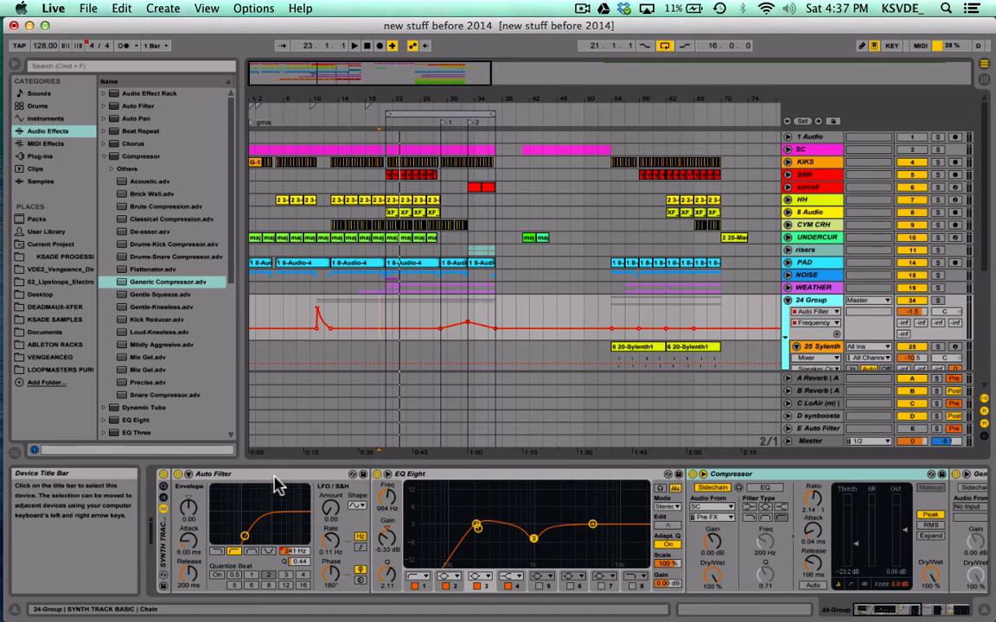
scroll(277, 484, "right", 5)
left_click(342, 474)
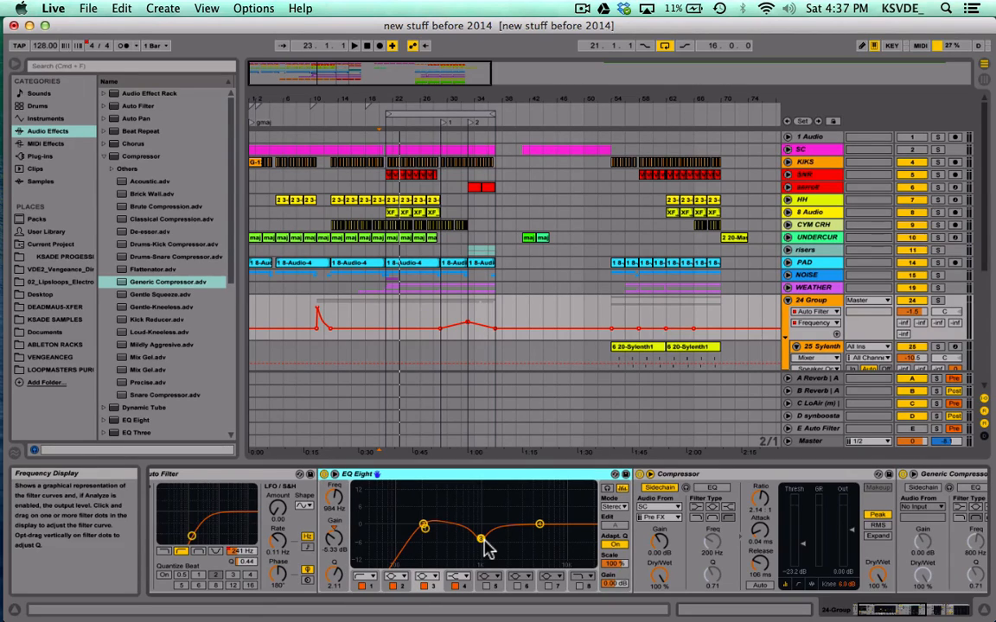
scroll(484, 544, "right", 5)
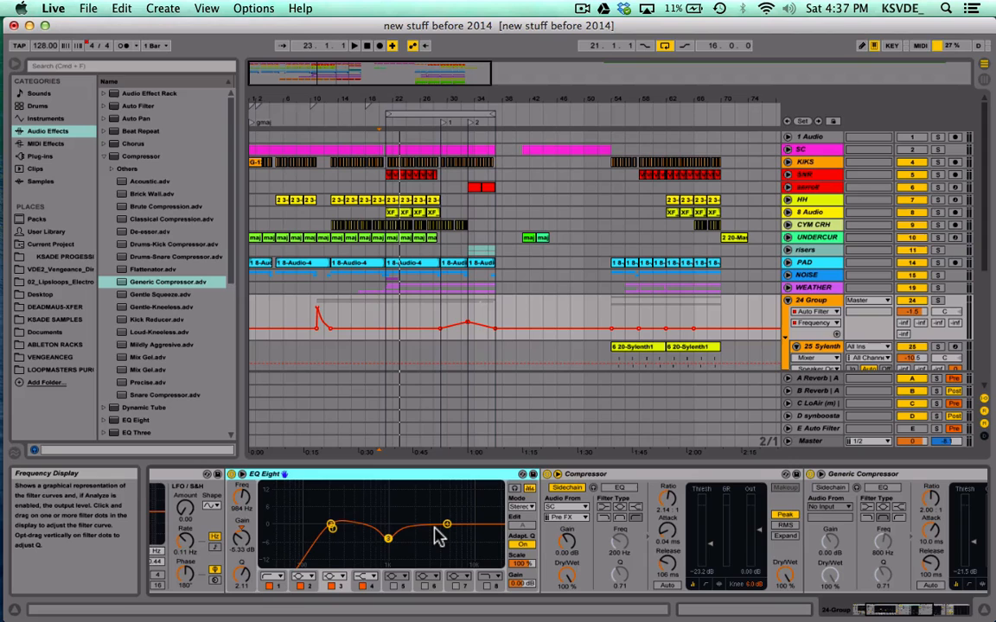
scroll(438, 536, "right", 7)
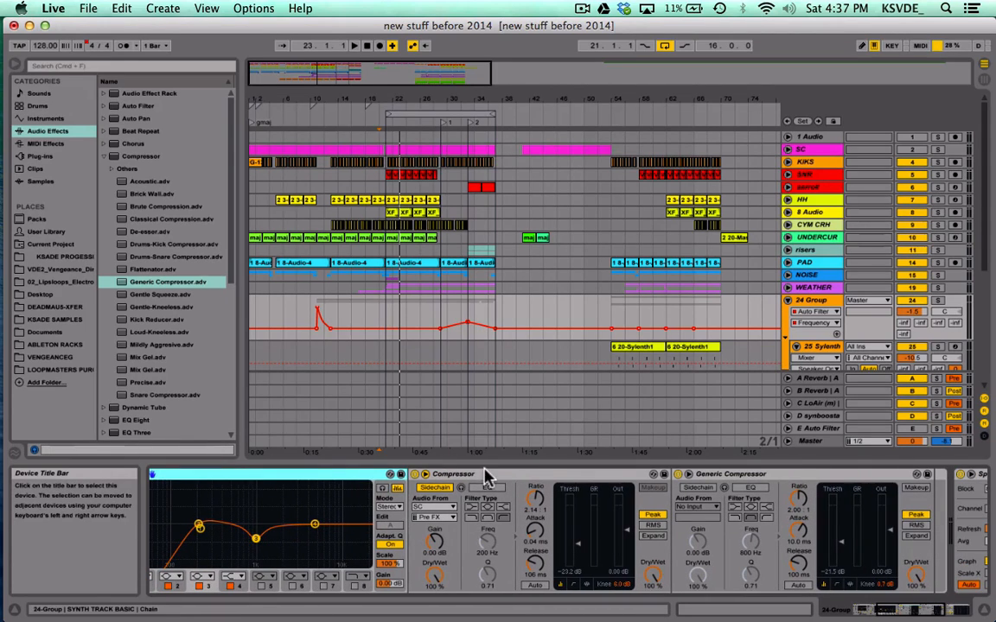
Examine the group's Compressor and Generic Compressor devices, and check the Compressor presets in the browser
left_click(425, 474)
scroll(484, 475, "right", 5)
scroll(487, 476, "left", 3)
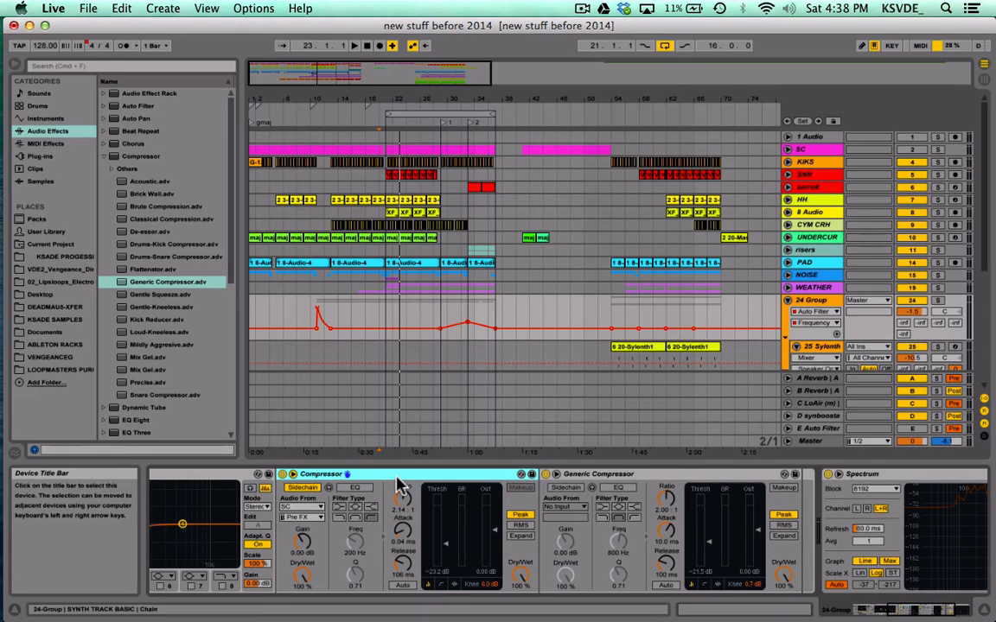
key("Right")
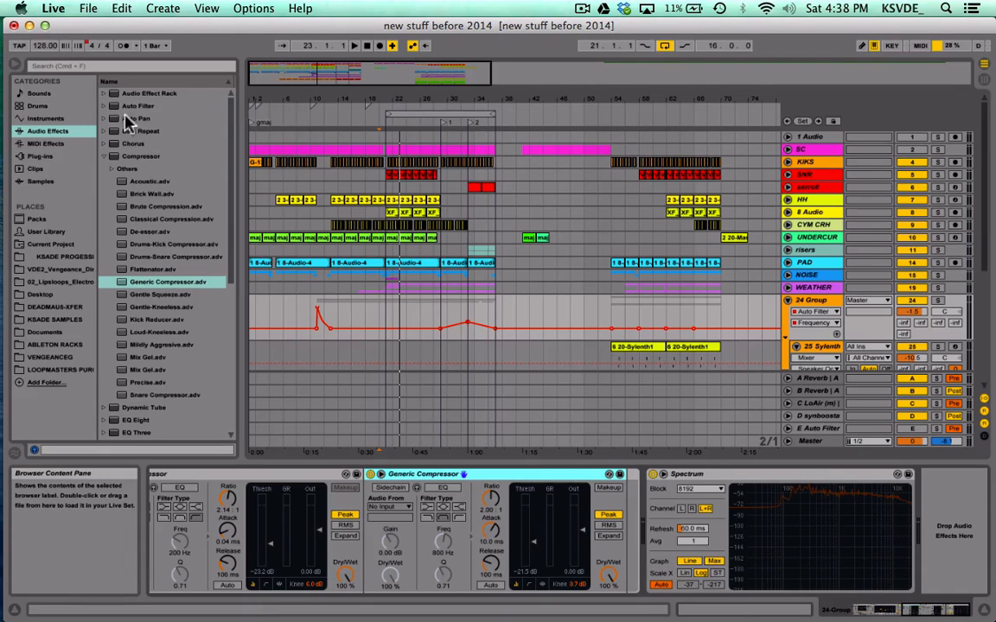
left_click(104, 157)
left_click(104, 158)
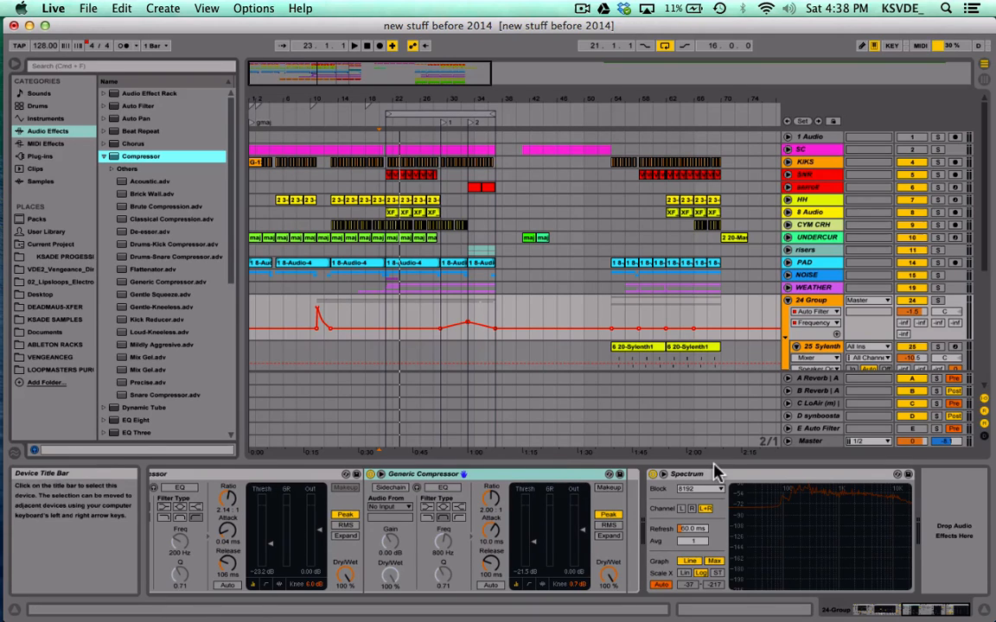
Solo the 26 Sylenth track, play it from bar 20 and enlarge the group's Spectrum display
scroll(696, 324, "down", 6)
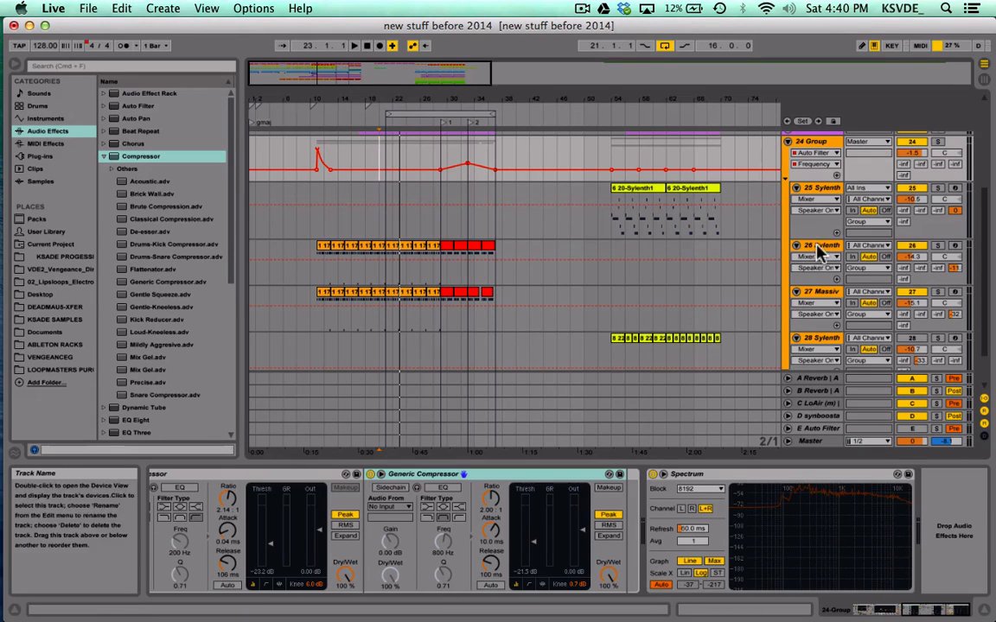
left_click(938, 246)
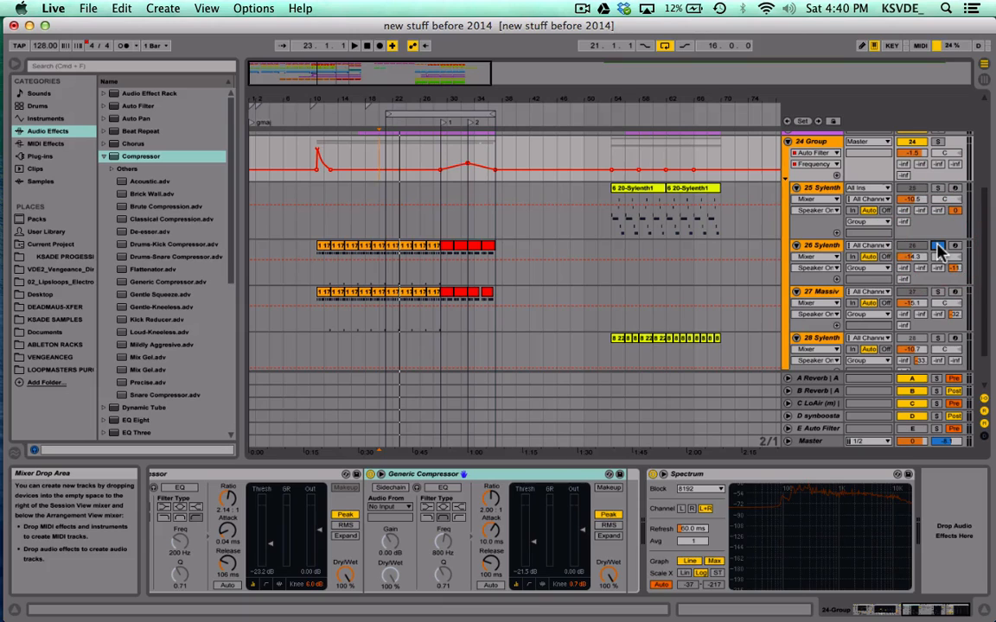
key("space")
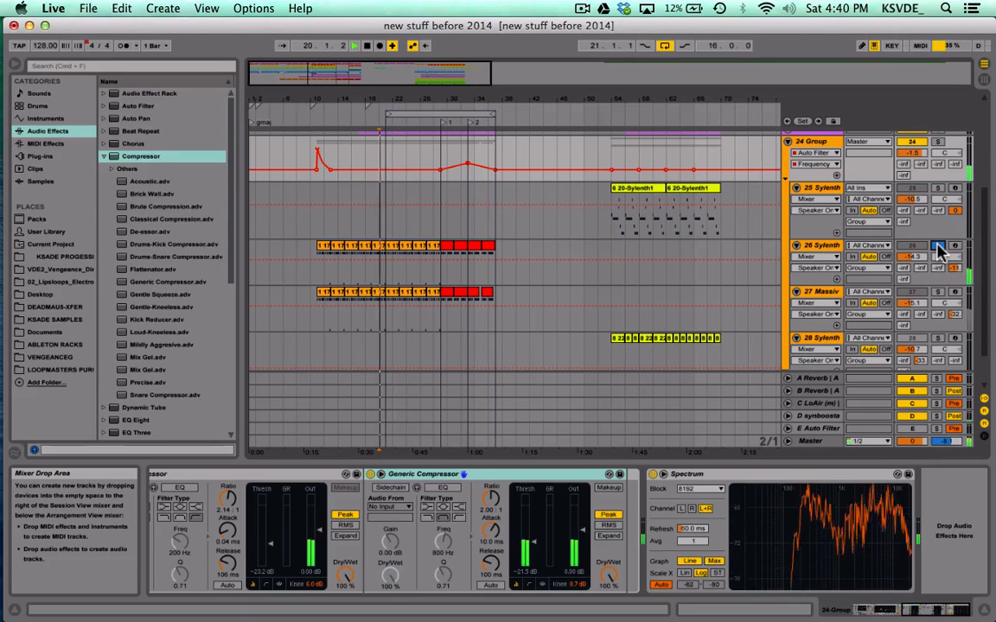
left_click(671, 475)
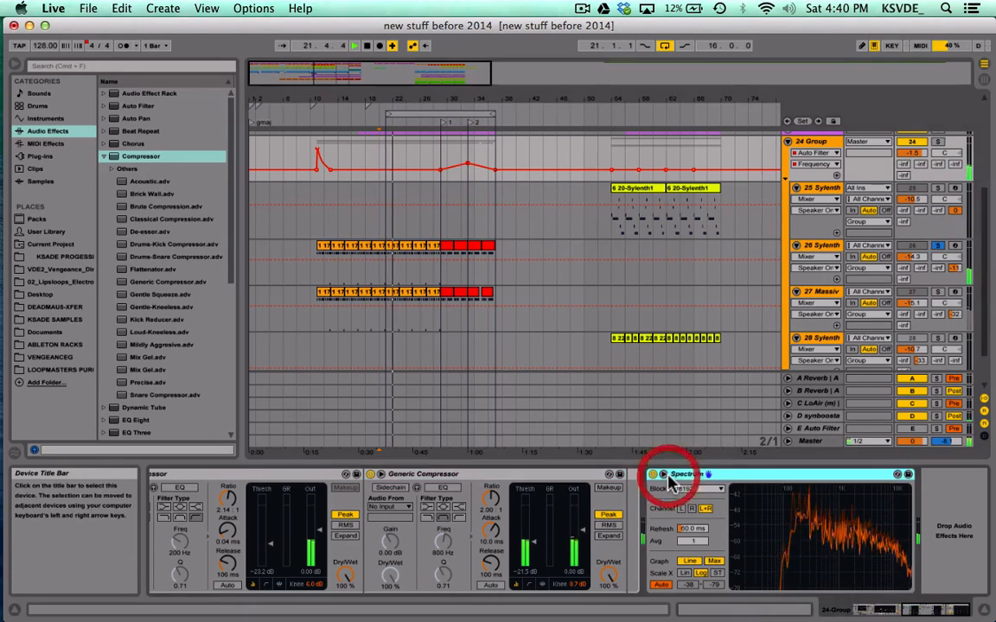
left_click(709, 474)
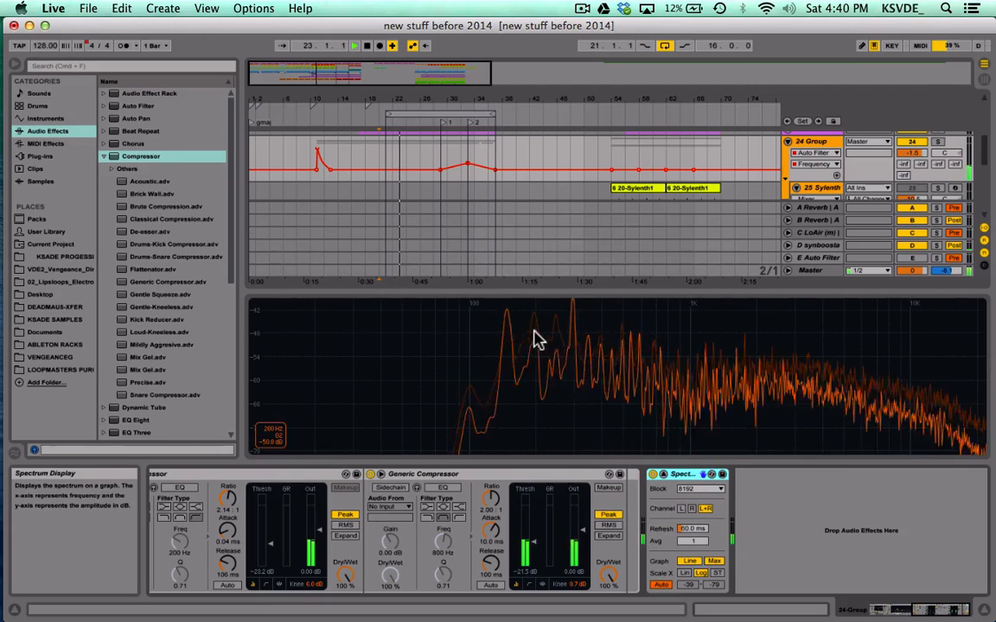
Replay the soloed 26 Sylenth track and examine its frequency peaks in the Spectrum display
key("space")
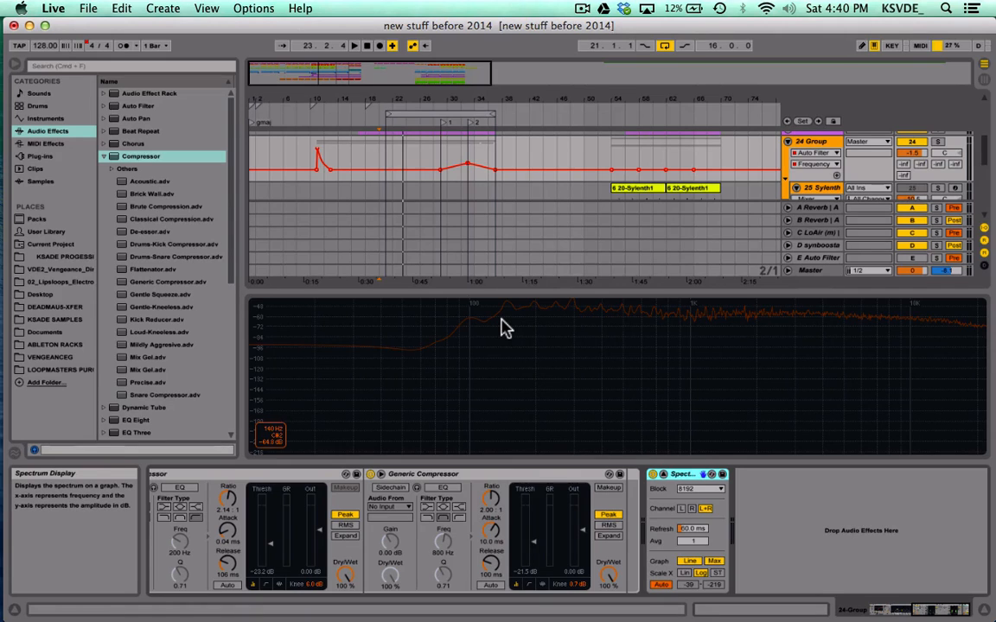
key("space")
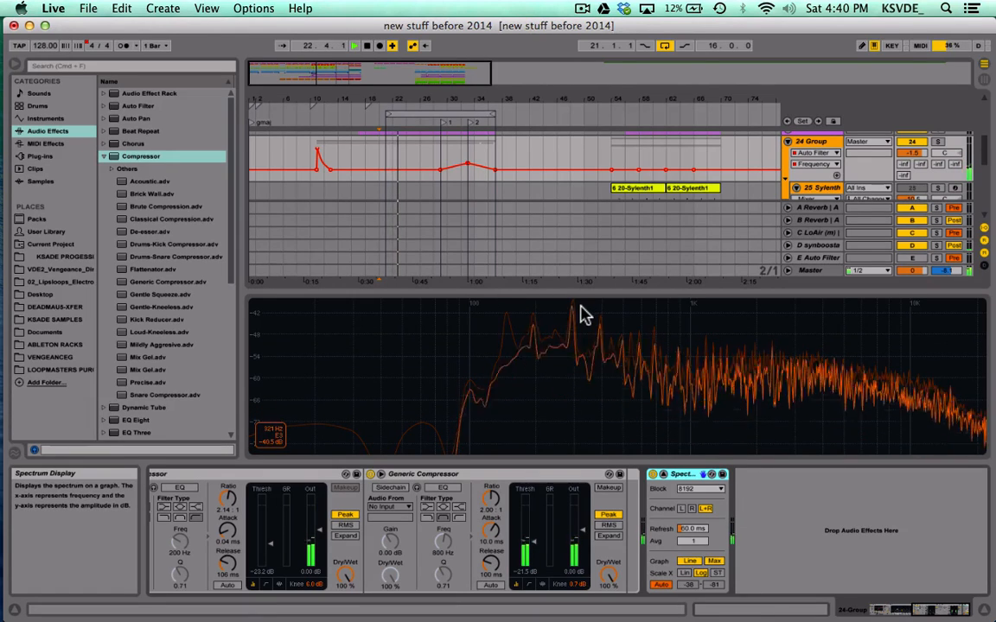
key("space")
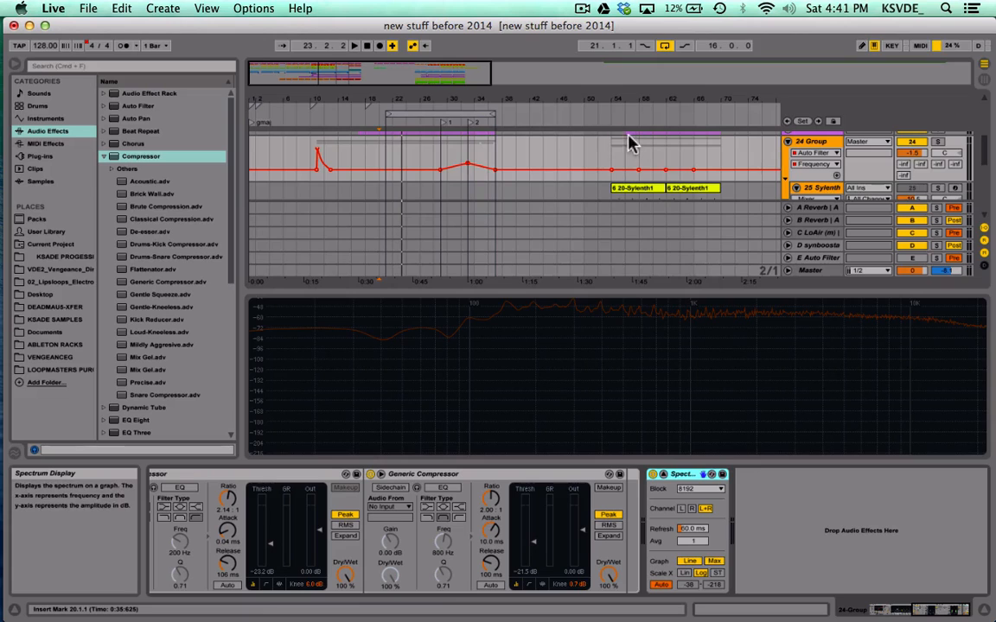
Solo the 27 Massive track instead and examine its frequency content in the Spectrum display during playback
scroll(633, 140, "down", 4)
scroll(633, 140, "down", 1)
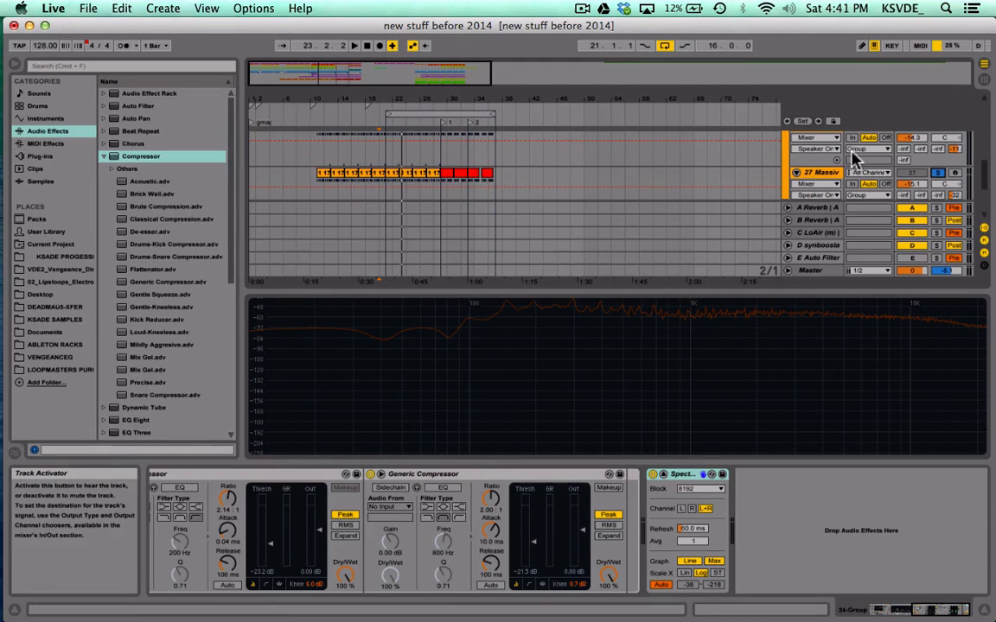
key("space")
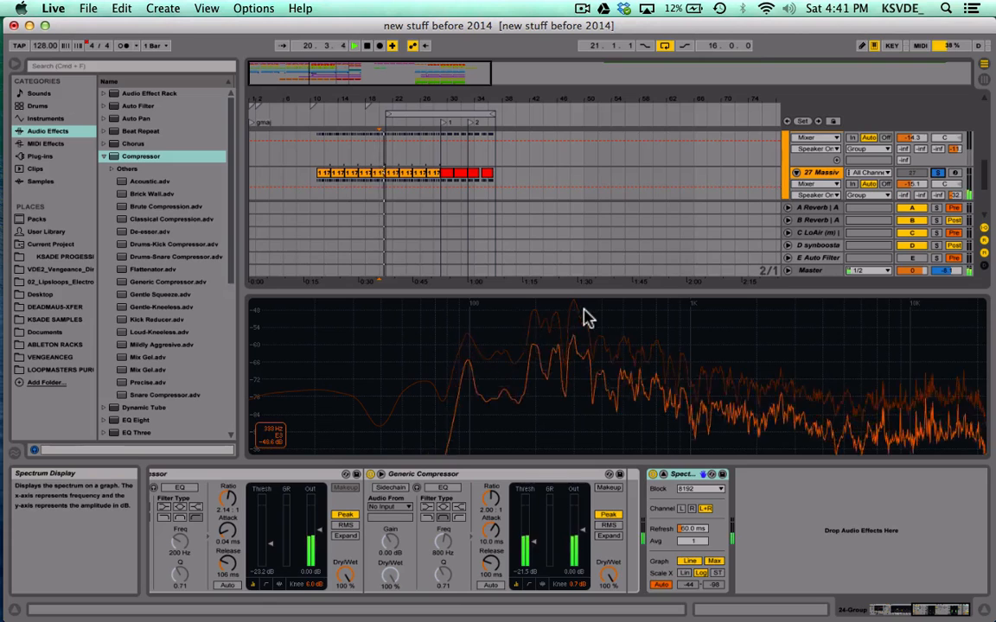
key("space")
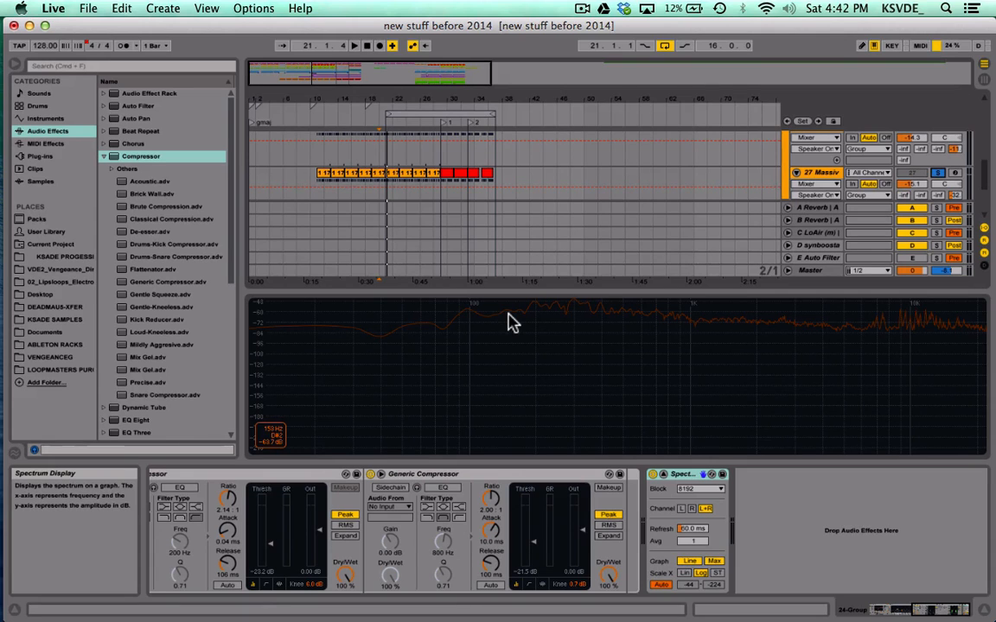
key("space")
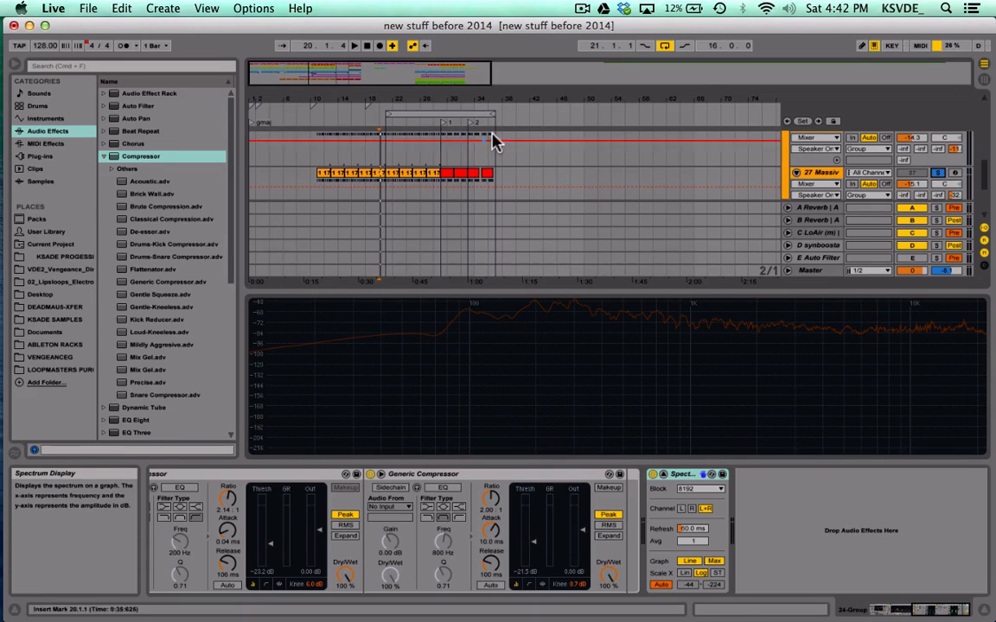
Switch the solo between 26 Sylenth and 27 Massive during playback to compare their frequency spectra
scroll(681, 238, "up", 2)
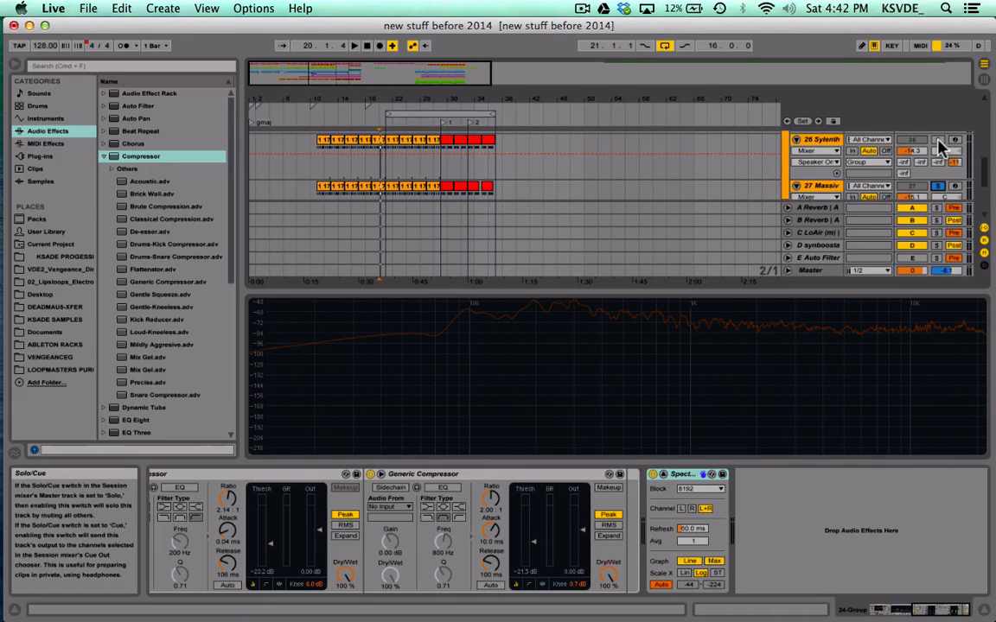
key("space")
left_click(938, 186)
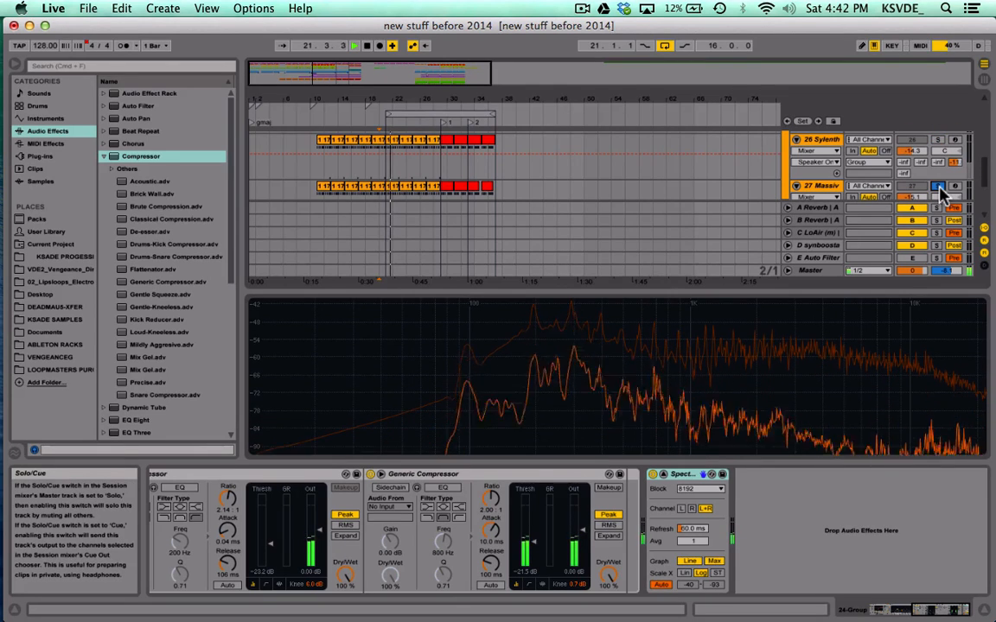
key("space")
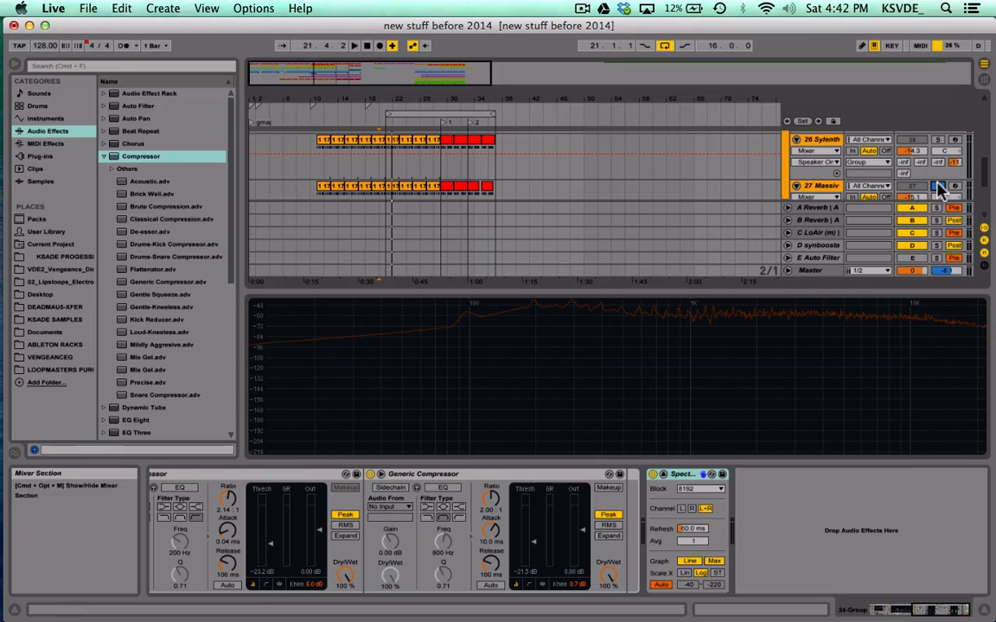
Unsolo the 27 Massive track and play the full mix to check the layered synths in the Spectrum display
left_click(939, 186)
key("space")
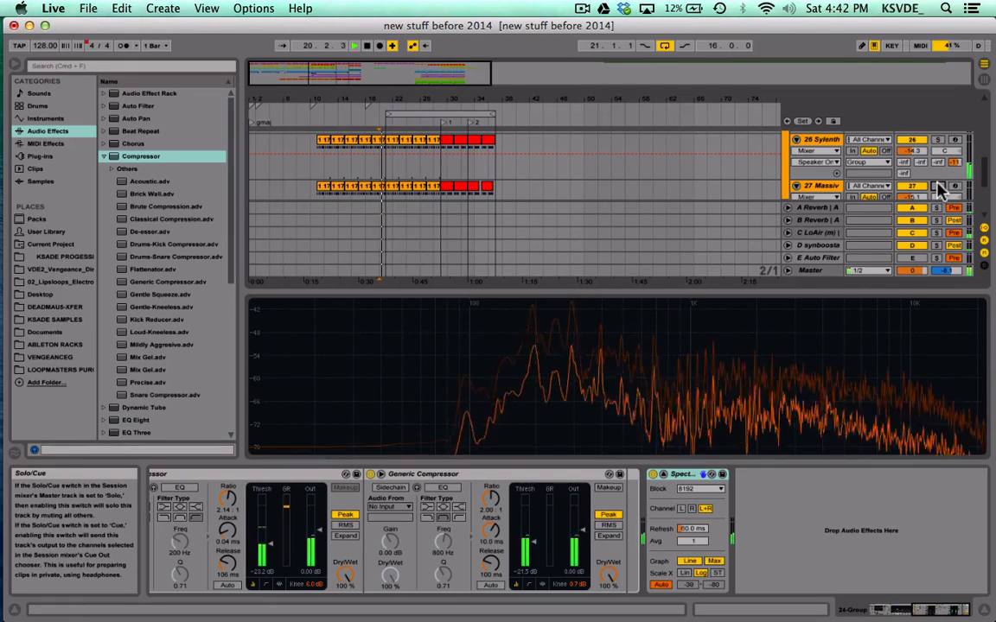
scroll(940, 145, "up", 5)
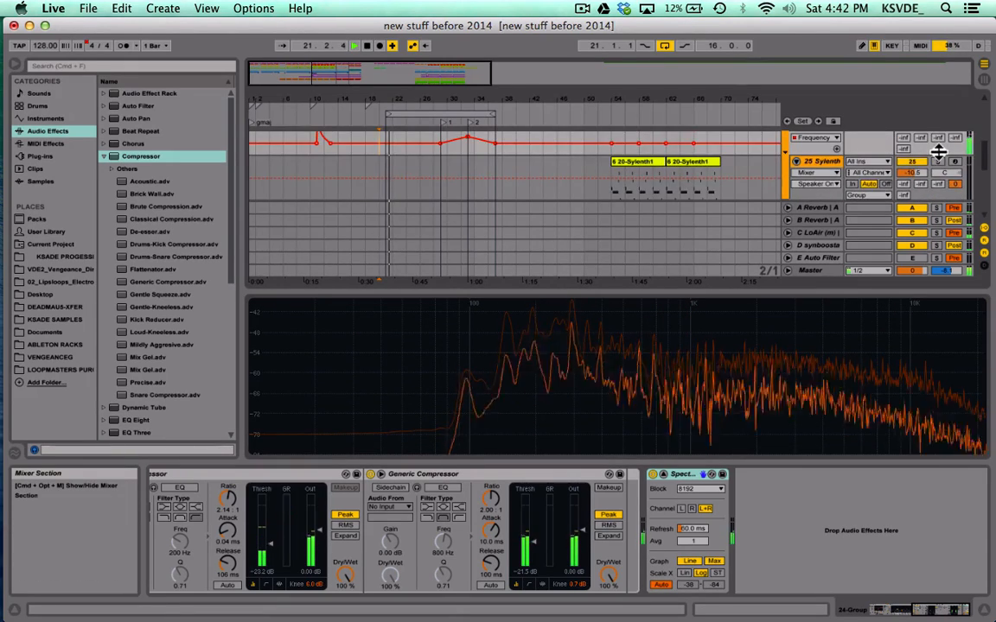
Solo the 24 Group, stop playback and return the expanded Spectrum display to its device in the effects chain
left_click(938, 168)
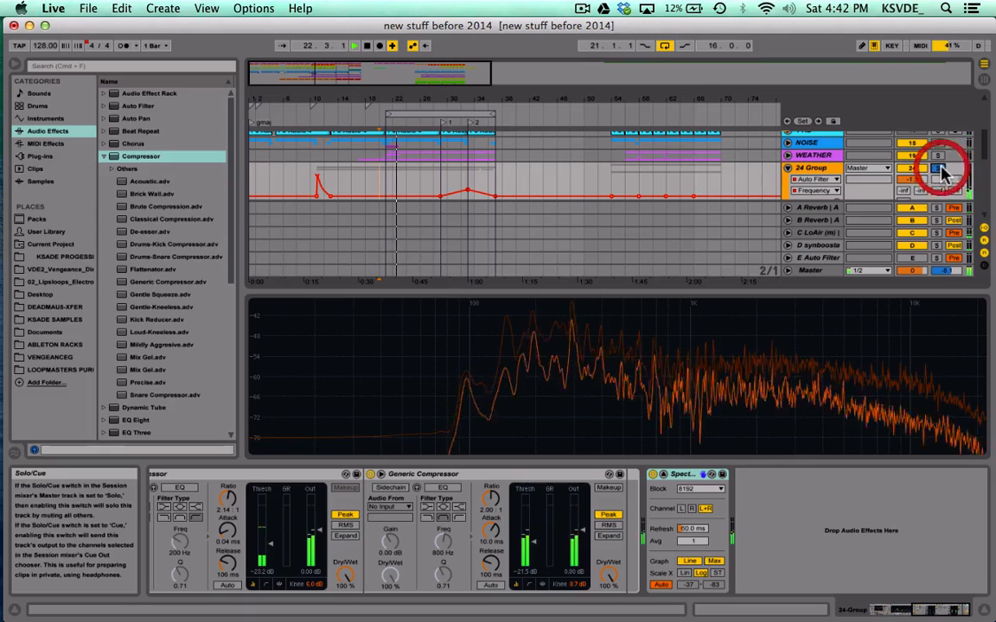
key("space")
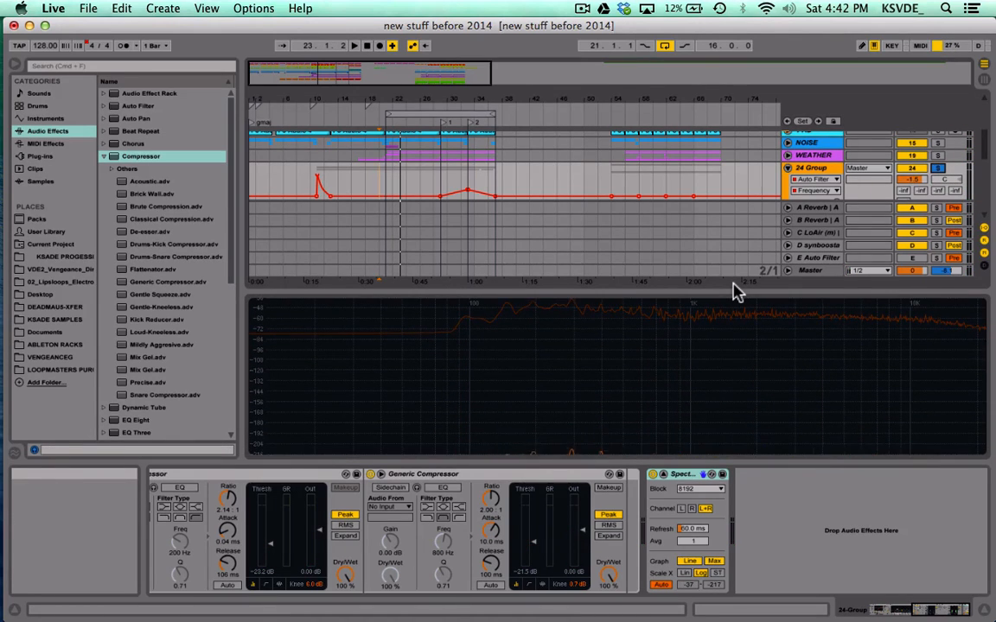
left_click(733, 286)
key("shift+Tab")
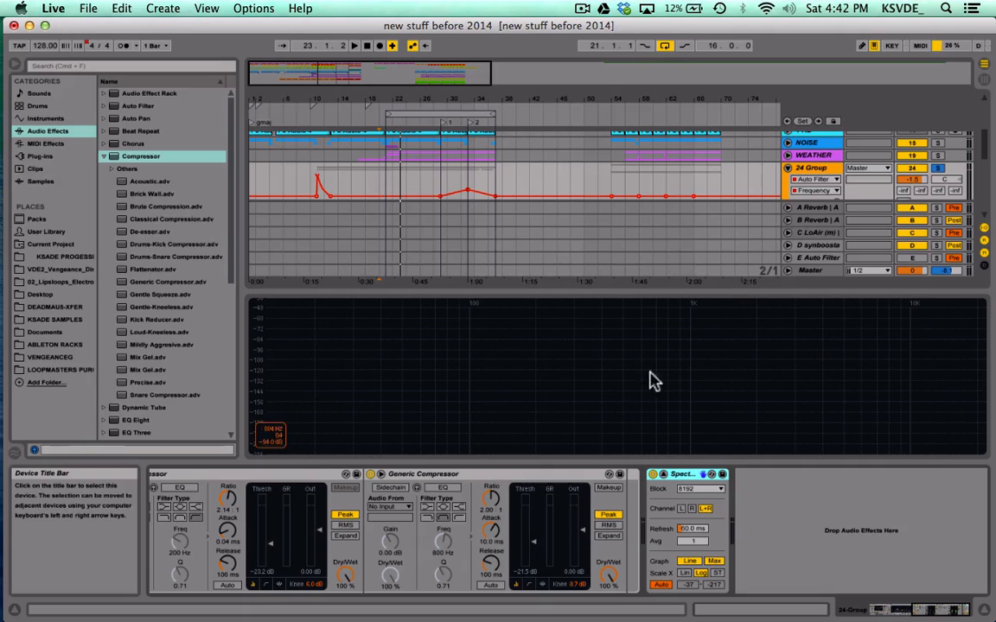
left_click(664, 475)
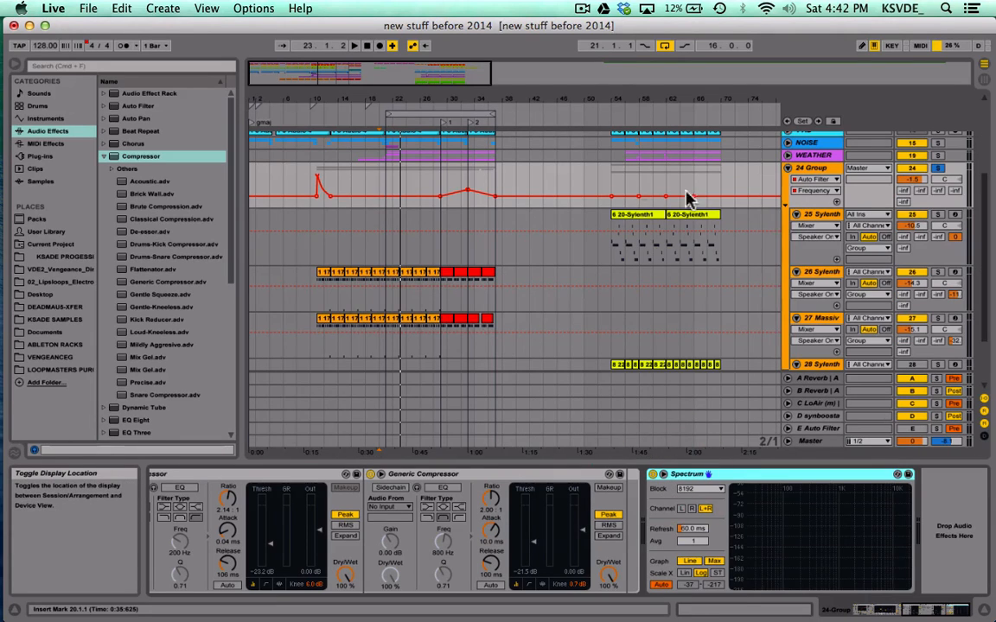
Fold the 24 Group and unfold the 29 Group to show its three Sylenth tracks
scroll(812, 275, "down", 2)
scroll(640, 260, "right", 5)
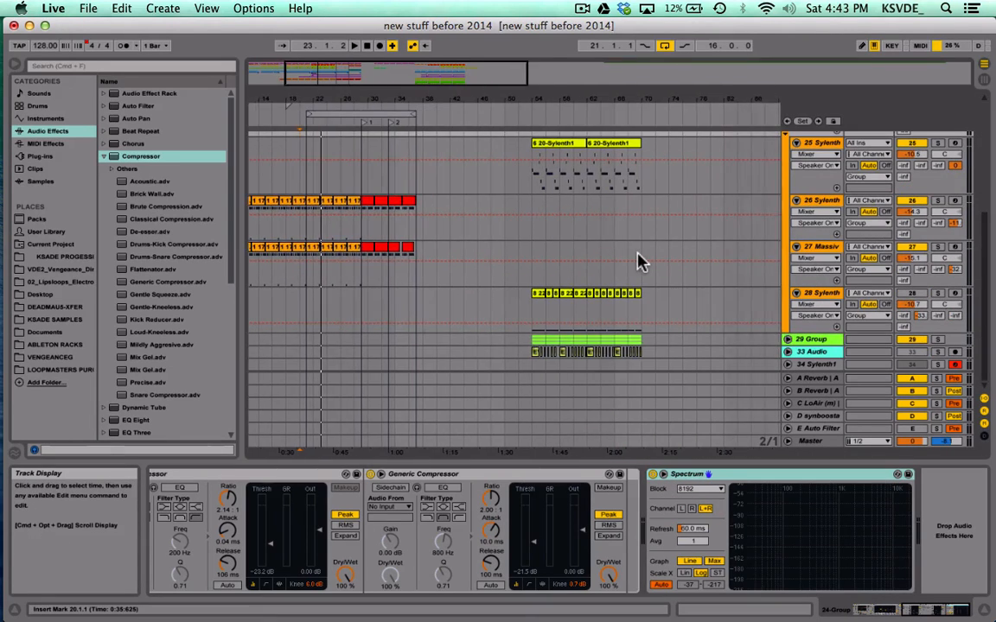
scroll(651, 246, "up", 10)
left_click(787, 296)
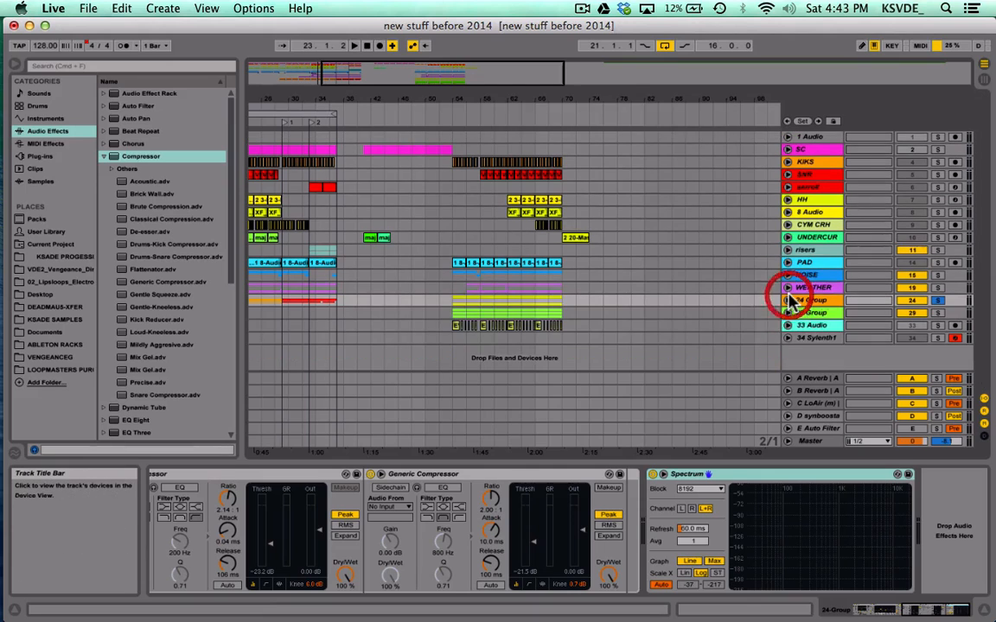
left_click(787, 312)
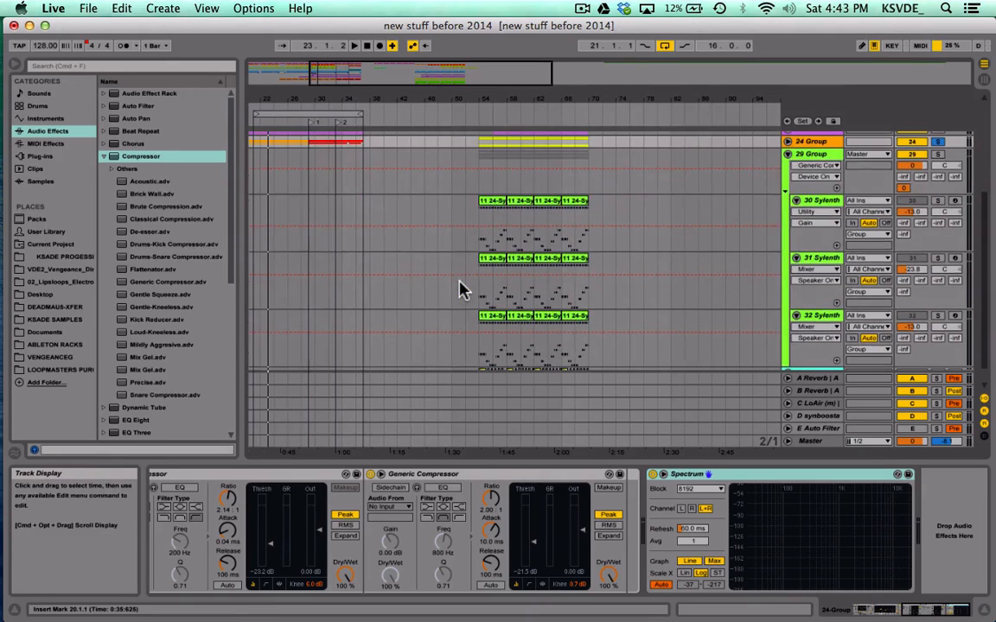
Solo the 29 Group and play its layered clips from bar 54
left_click(478, 235)
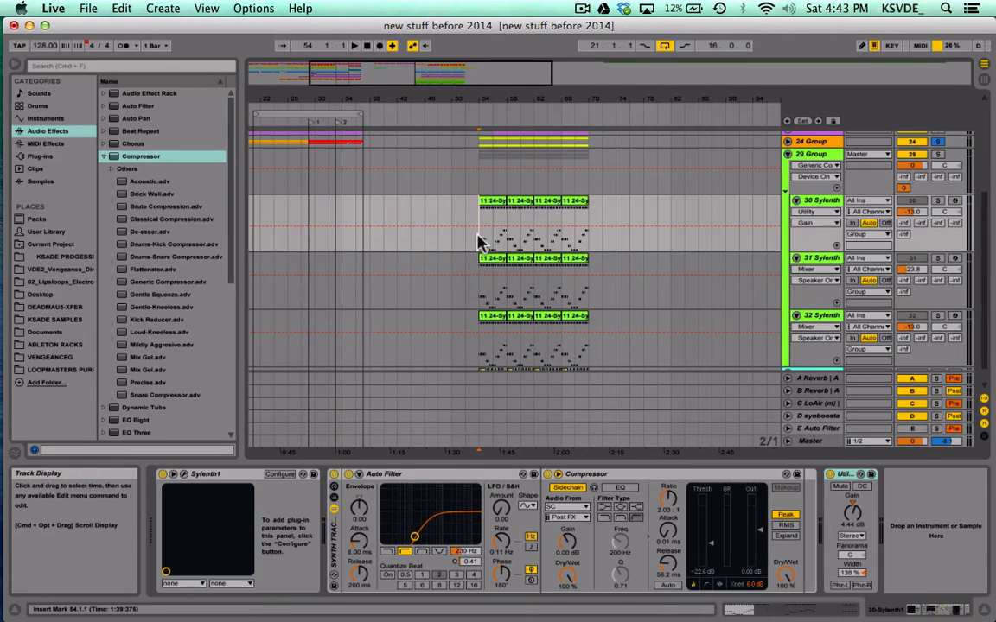
scroll(478, 241, "right", 3)
left_click_drag(483, 99, 439, 250)
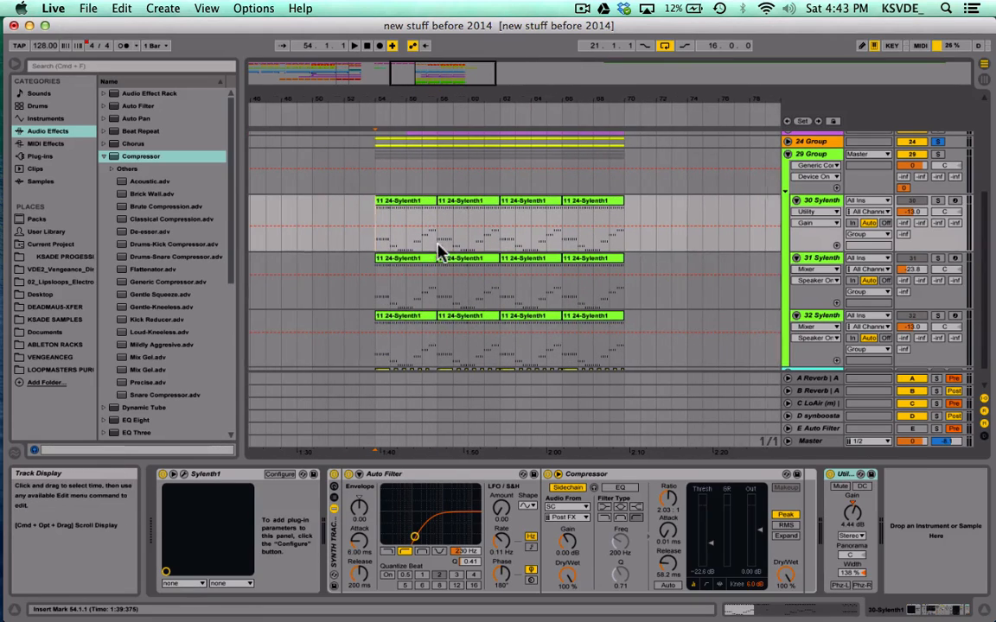
left_click(938, 154)
key("space")
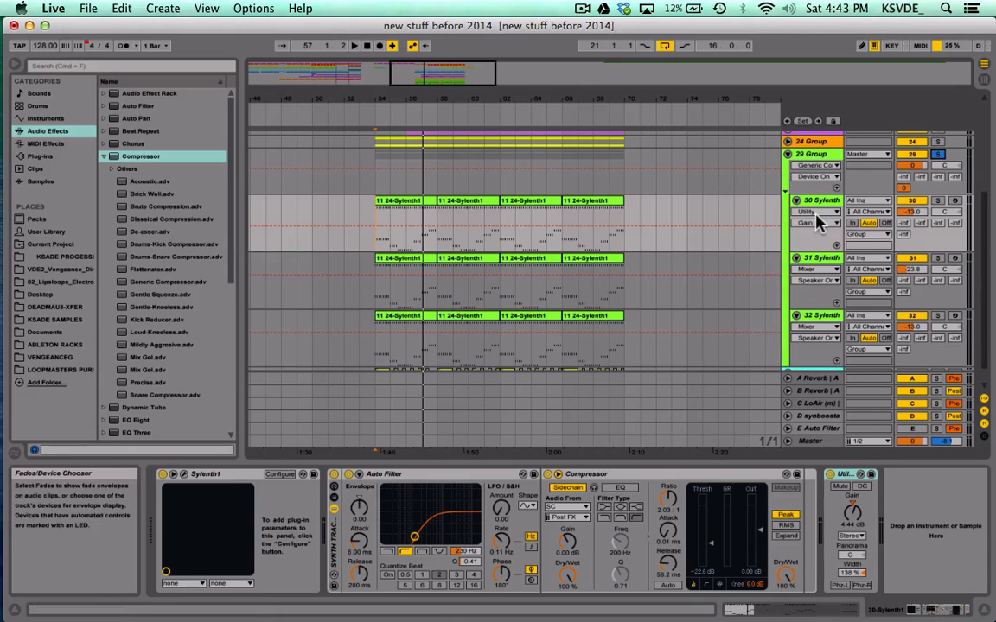
Bypass the Generic Compressor on the 29 Group, disable its Makeup gain and play the group uncompressed
left_click(816, 157)
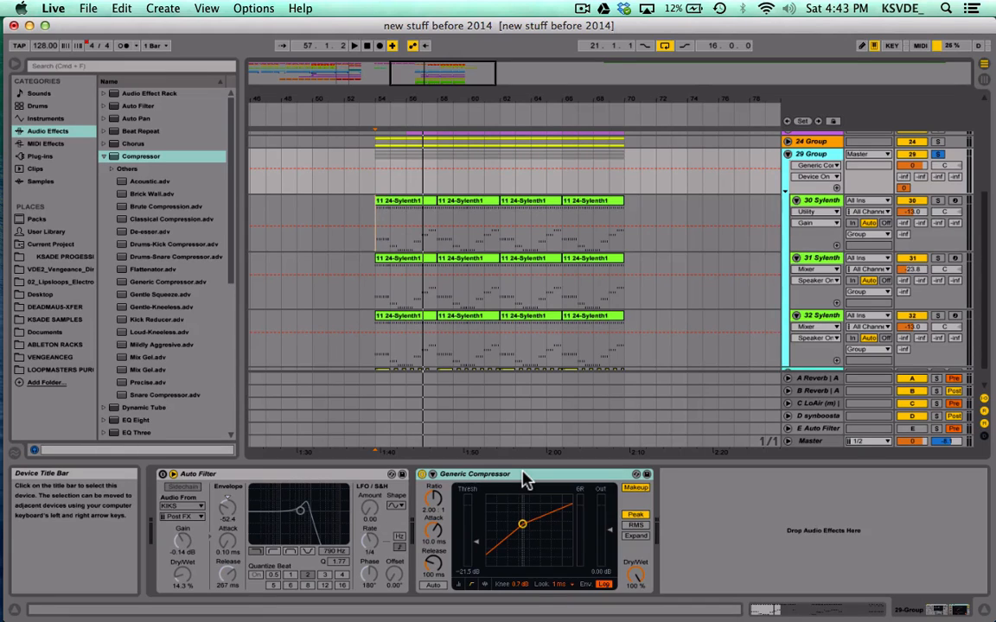
left_click(422, 473)
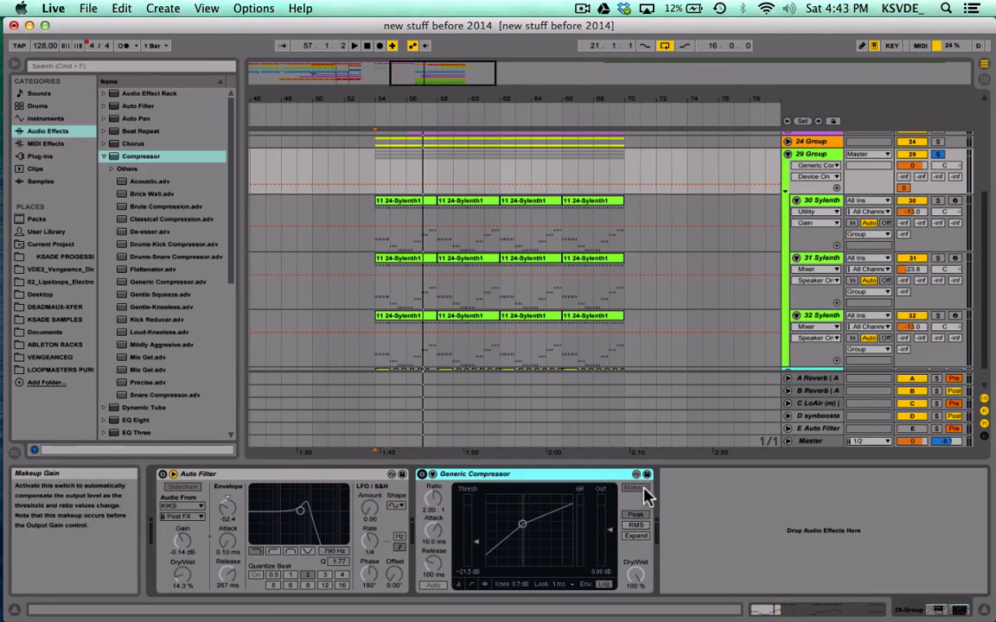
left_click(639, 488)
key("space")
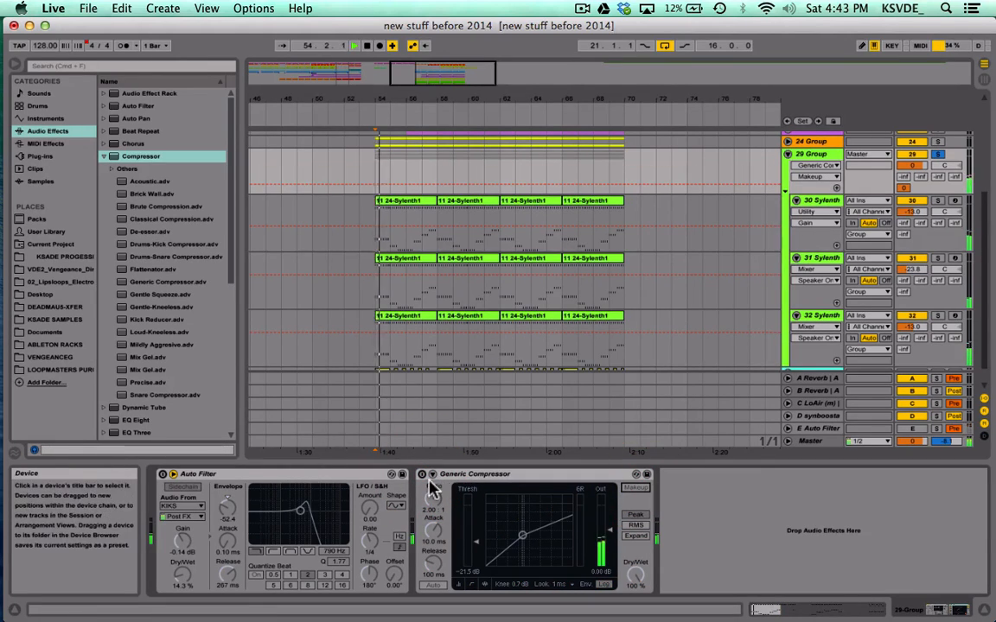
Toggle the 29 Group's Generic Compressor during playback to compare the sound, leaving it active, and re-enable Makeup
left_click(421, 473)
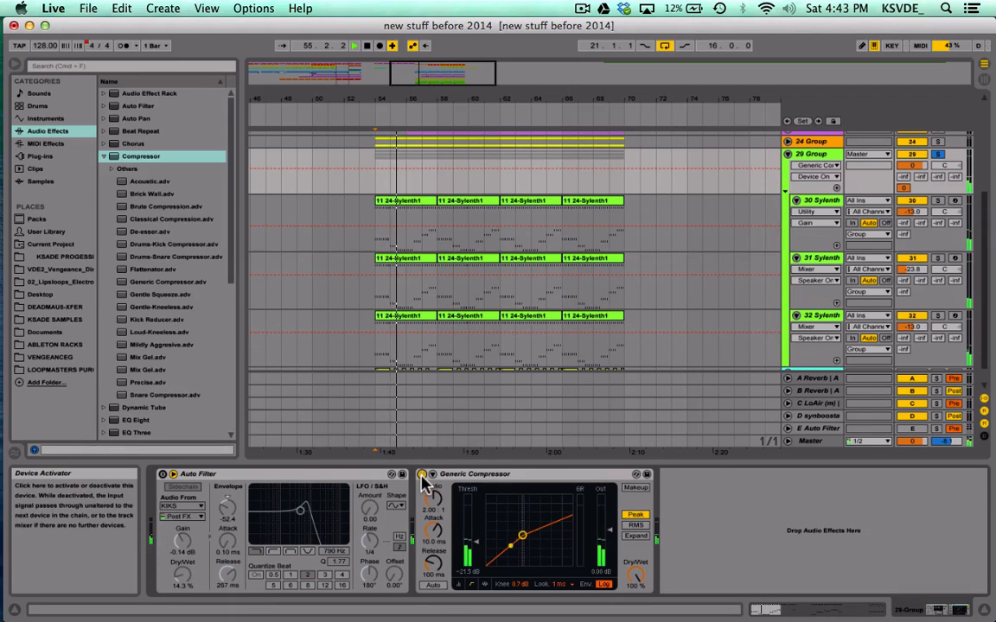
left_click(422, 474)
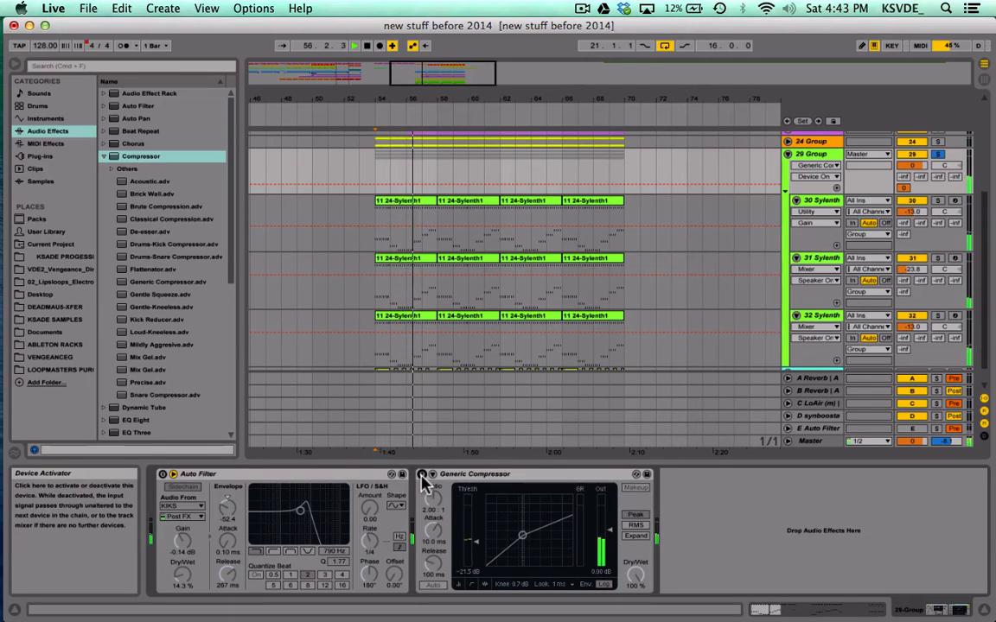
left_click(422, 475)
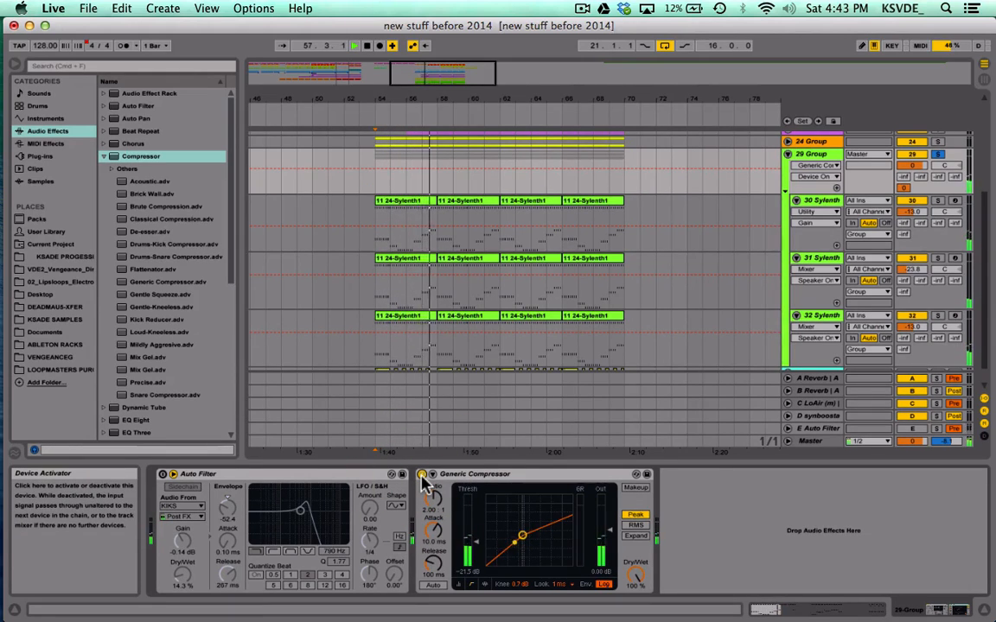
left_click(445, 474)
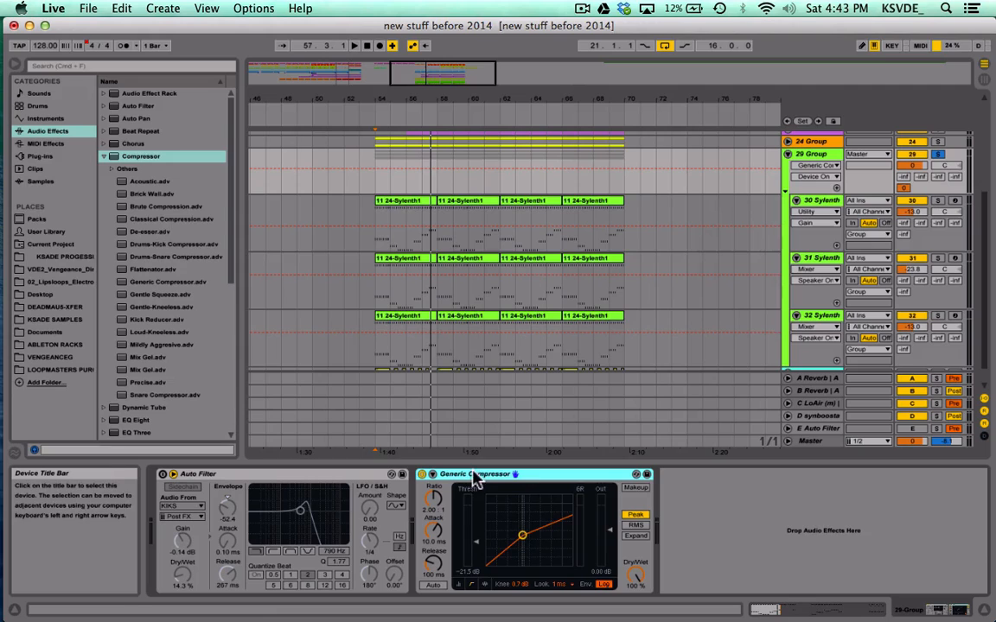
left_click(637, 489)
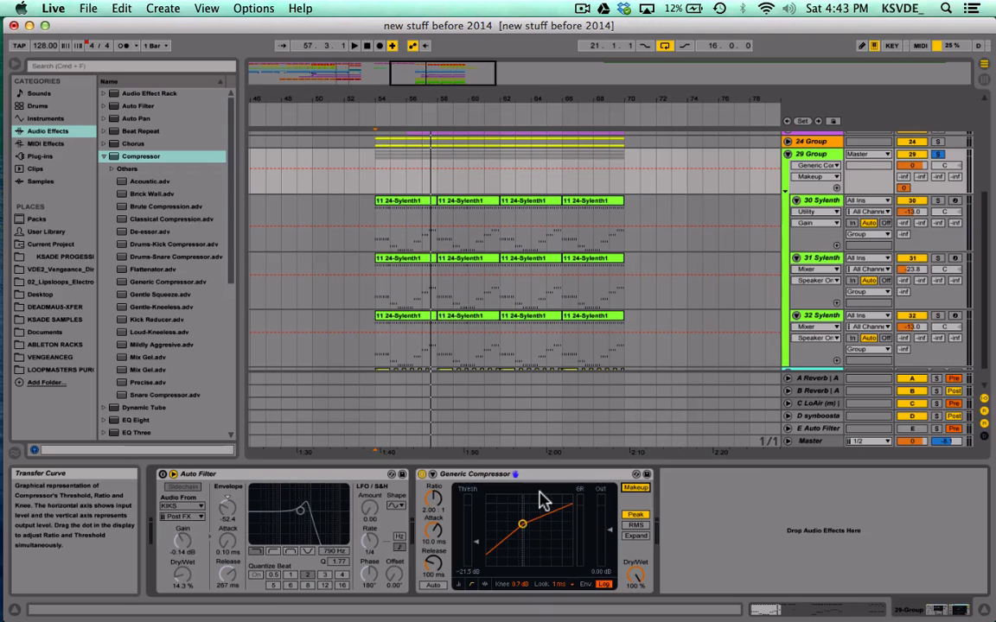
key("space")
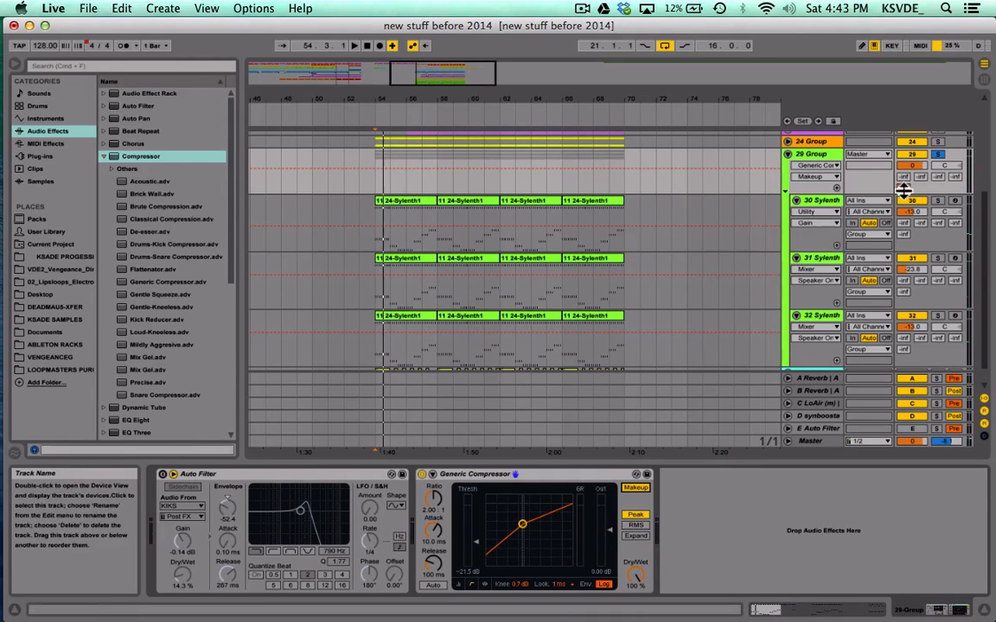
Solo the 30 Sylenth track, show its device chain and play the layer alone
left_click(940, 202)
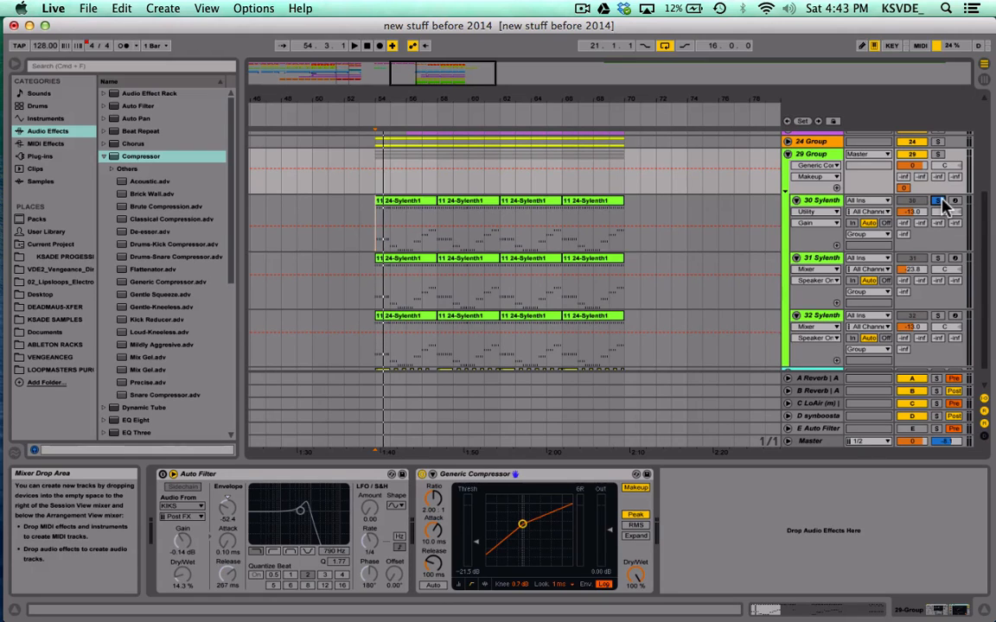
left_click(823, 200)
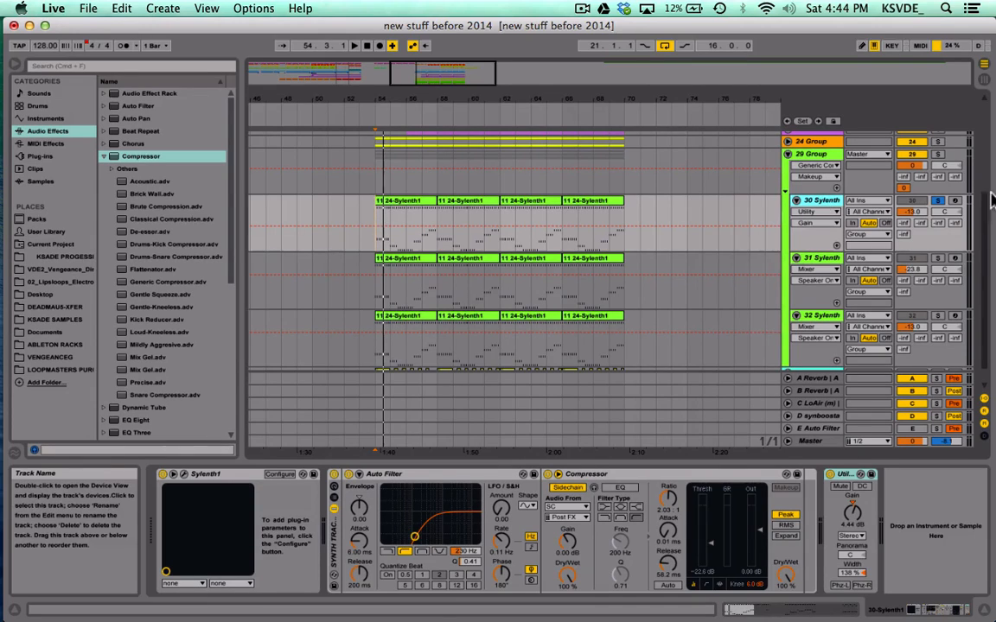
key("space")
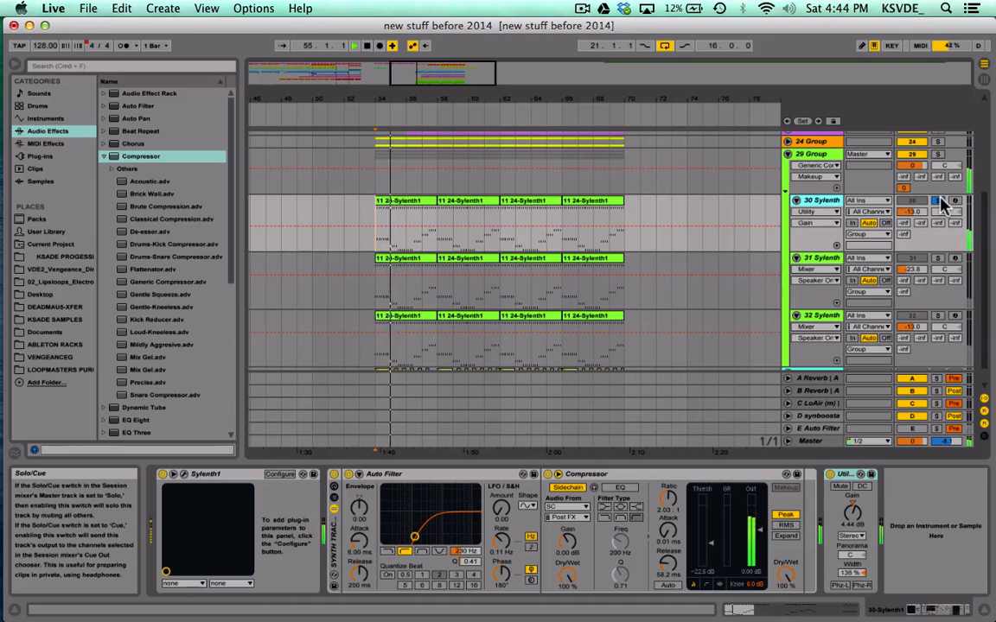
Switch the solo among the 31, 32 and 30 Sylenth tracks to compare how each layer sounds in playback
left_click(938, 258)
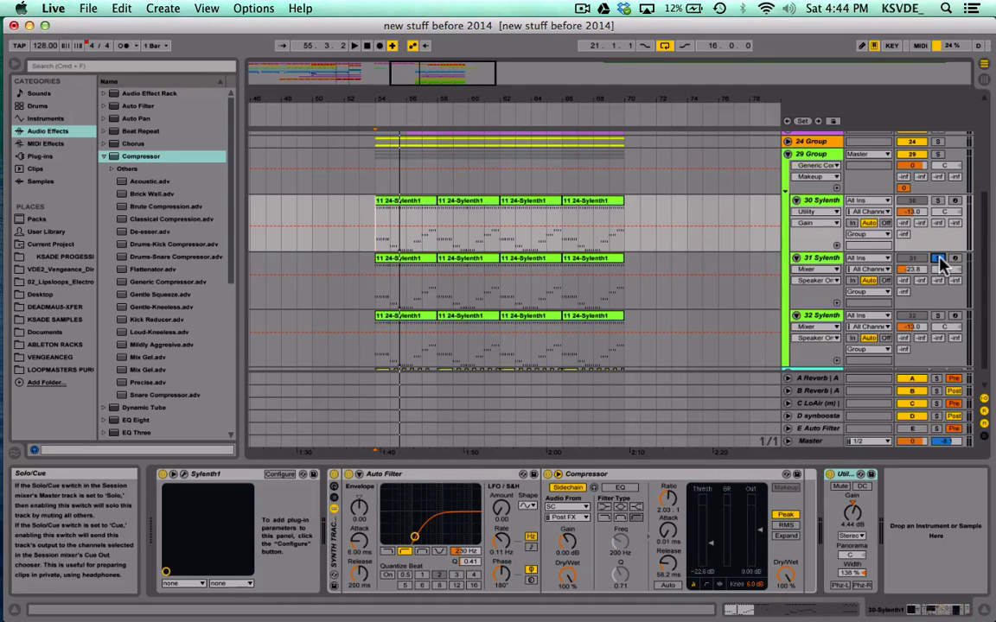
left_click(938, 258)
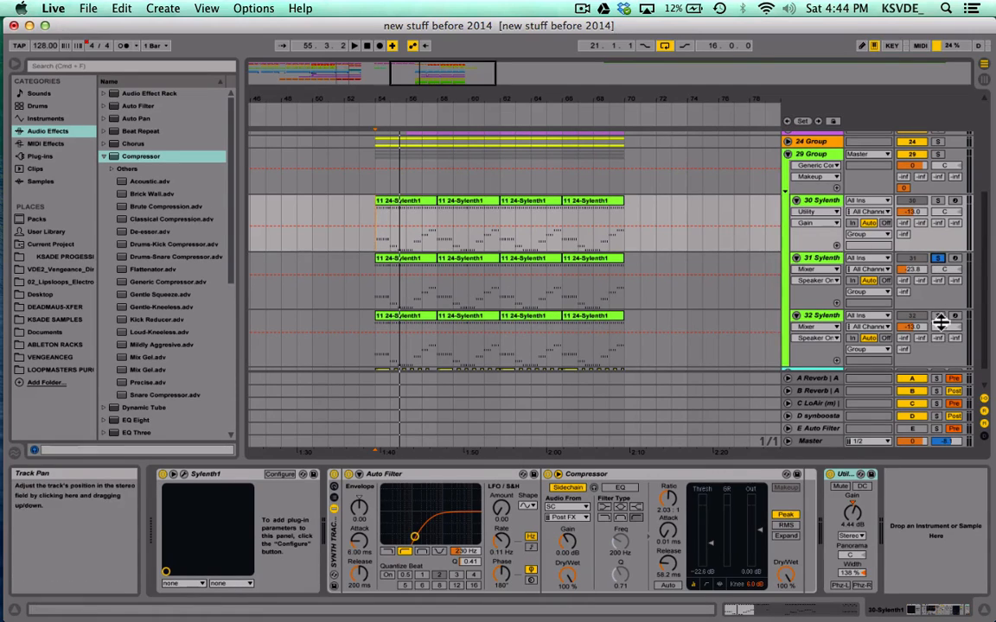
left_click(939, 316)
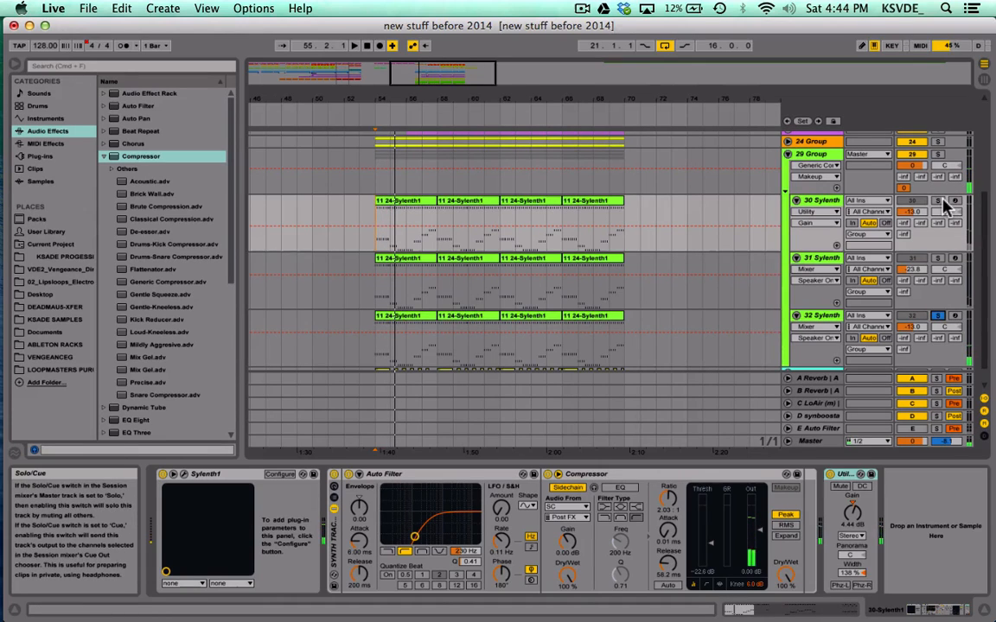
left_click(938, 201)
left_click(939, 259)
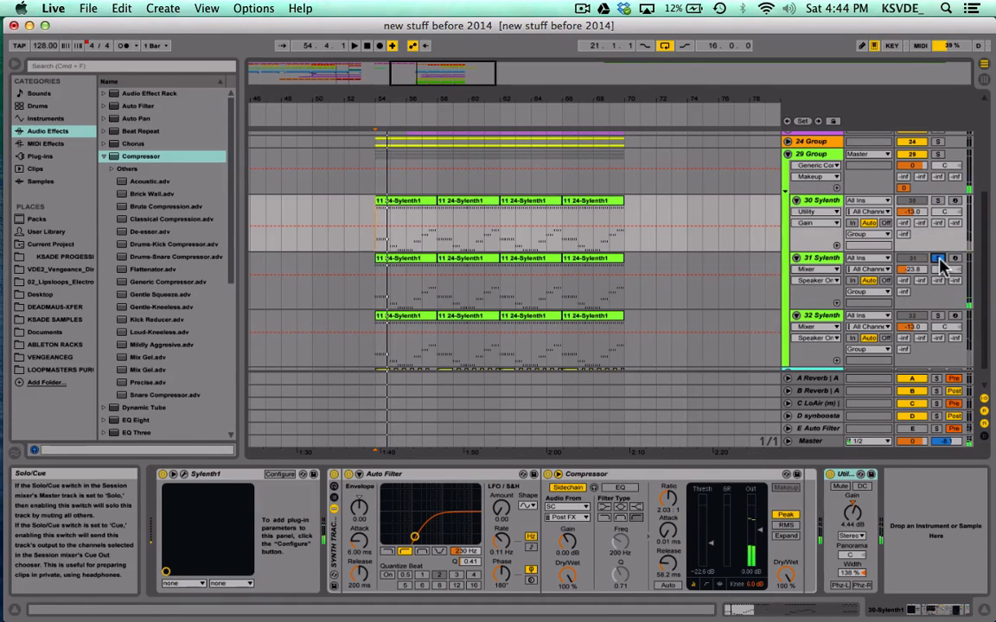
left_click(939, 316)
key("space")
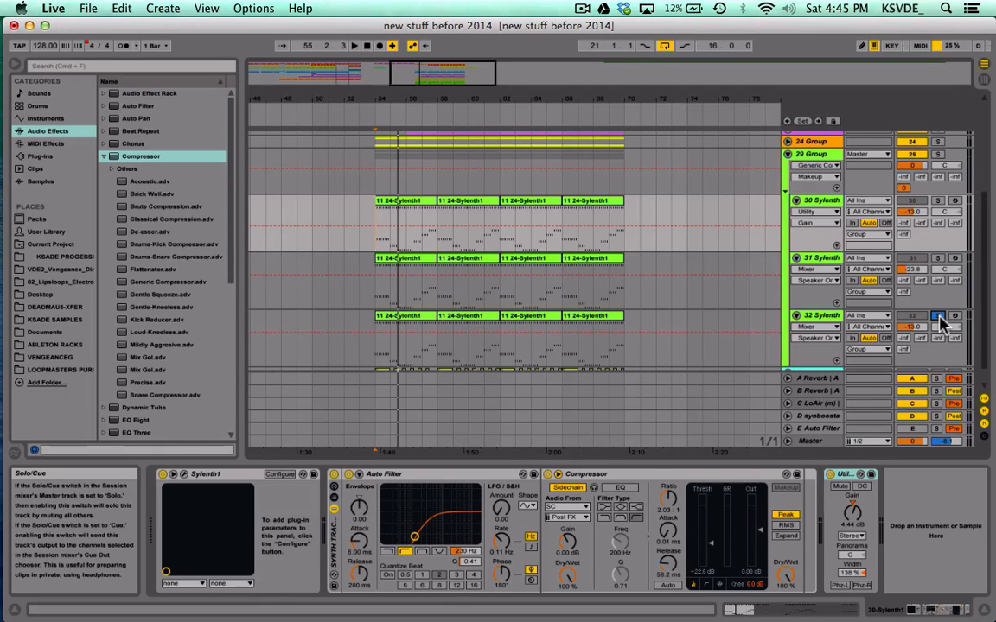
Unsolo the 32 Sylenth track and examine the device chains of the 29 Group and 30 Sylenth, including its sidechain Compressor
left_click(939, 320)
left_click(819, 201)
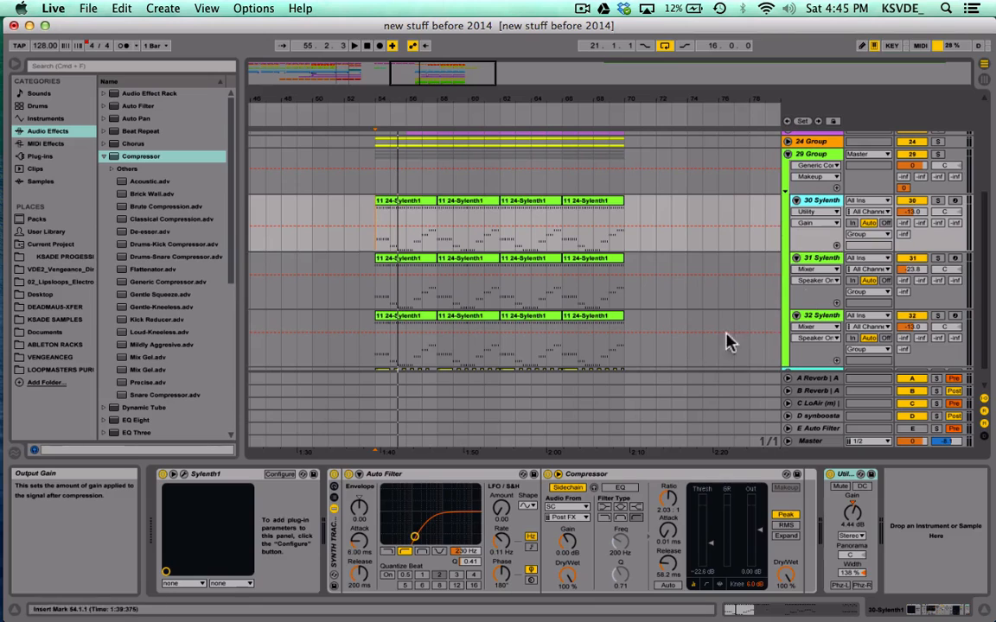
left_click(813, 155)
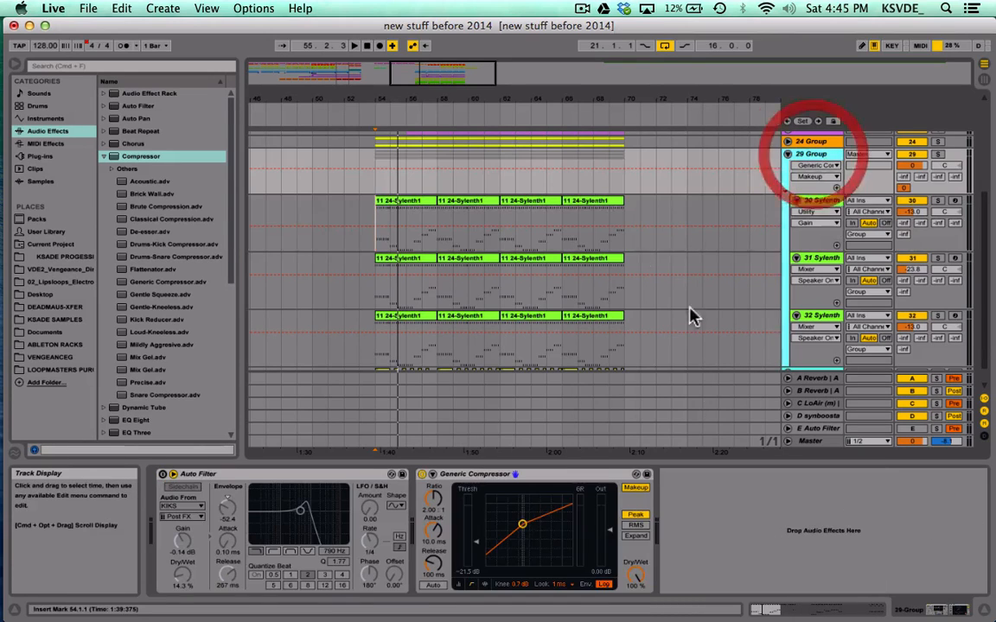
left_click(813, 199)
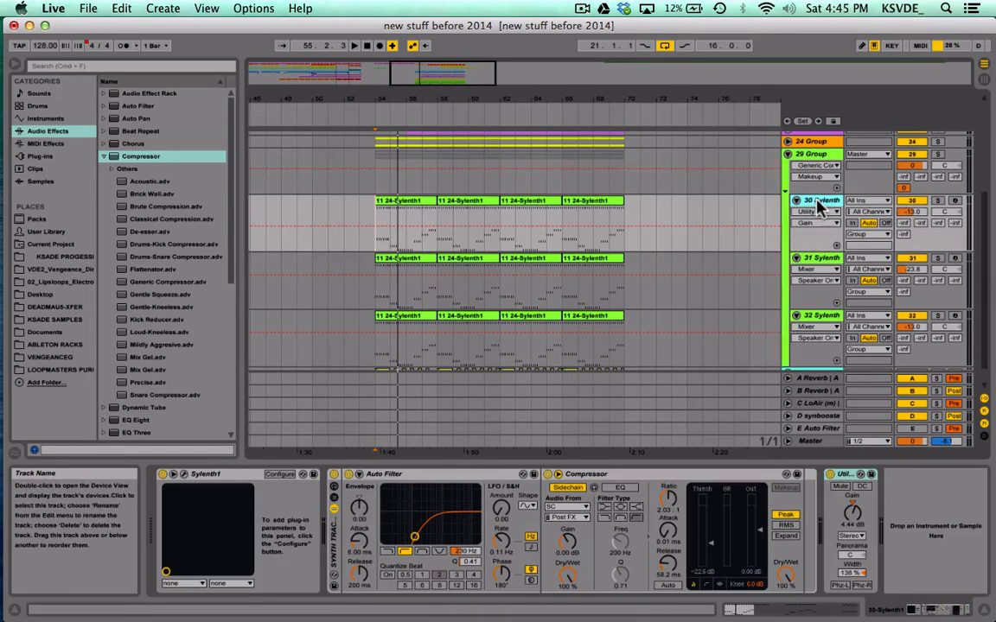
left_click(622, 478)
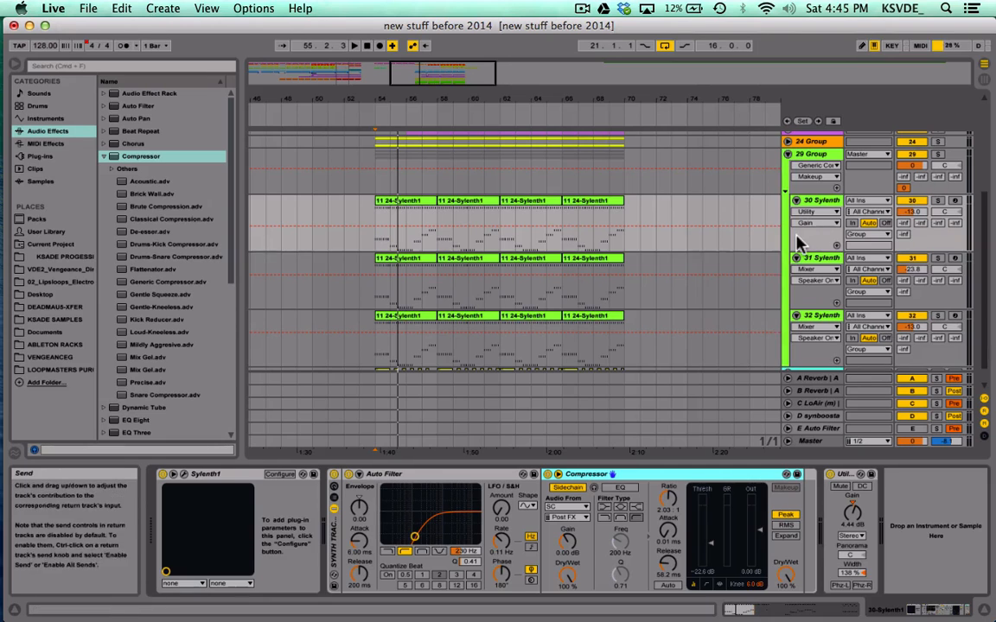
key("super+z")
scroll(711, 216, "up", 5)
scroll(711, 216, "left", 4)
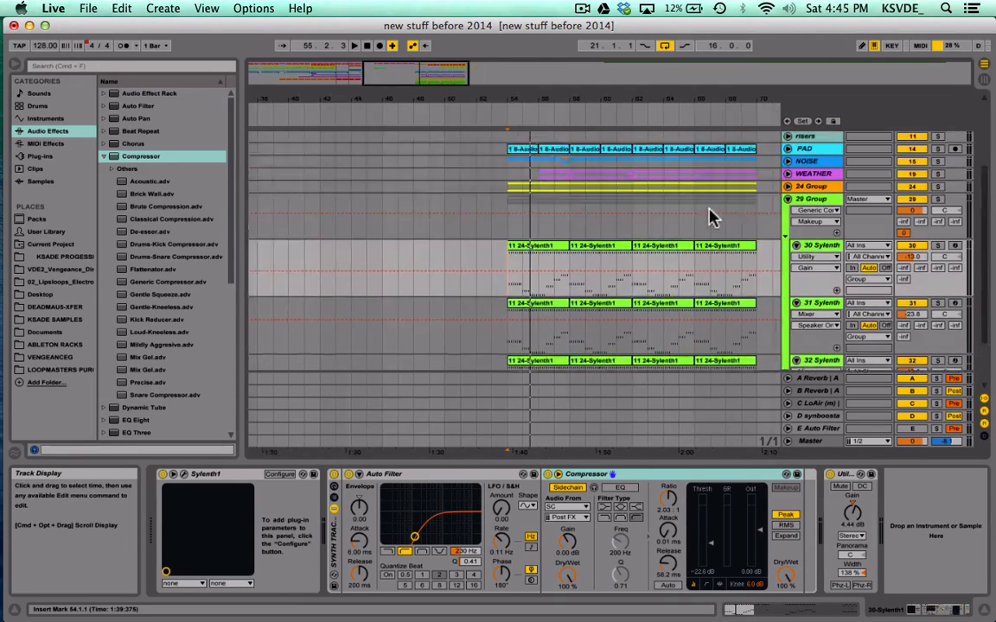
scroll(710, 216, "down", 3)
scroll(711, 216, "right", 5)
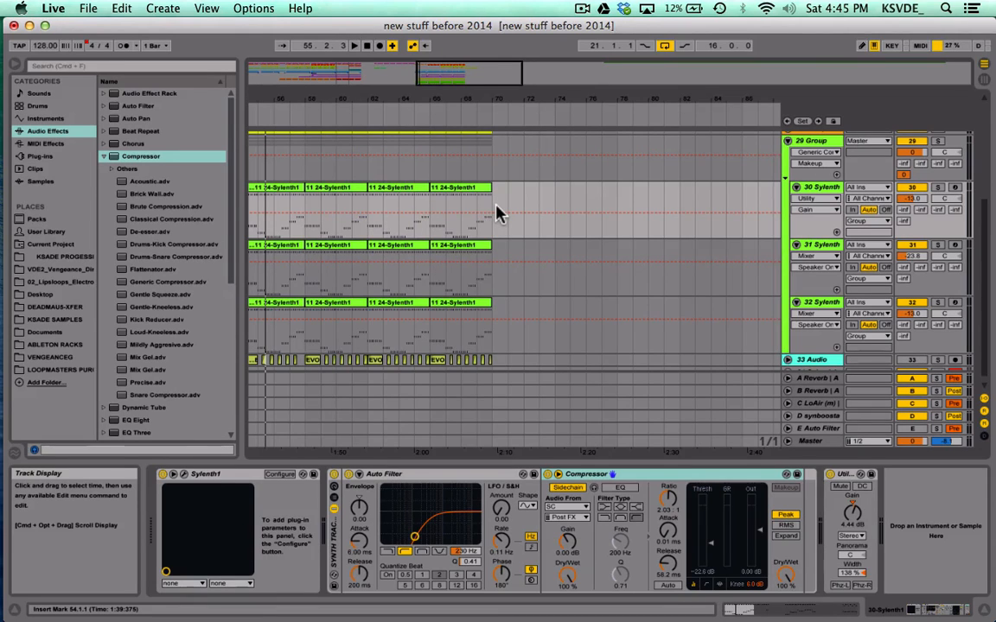
scroll(498, 213, "left", 5)
scroll(498, 214, "up", 3)
scroll(498, 213, "down", 1)
scroll(498, 214, "left", 1)
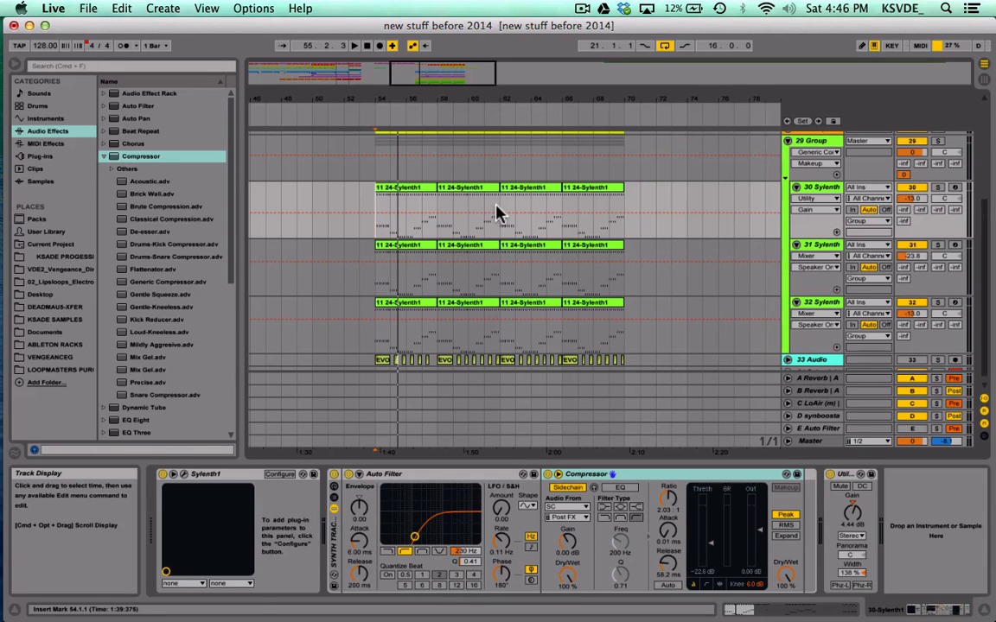
Play the full arrangement from bar 33
scroll(497, 211, "left", 10)
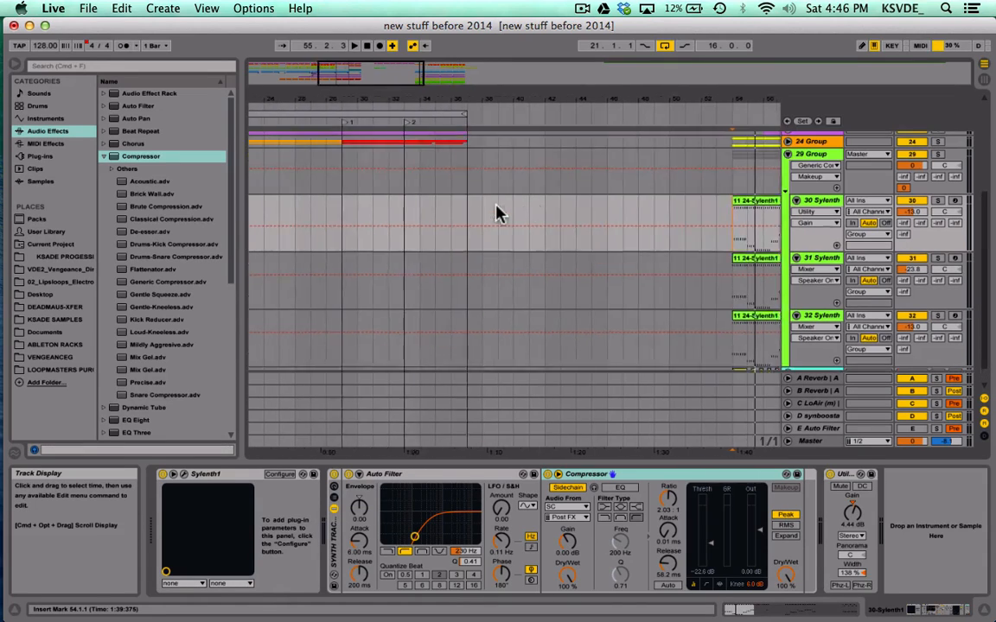
left_click(432, 223)
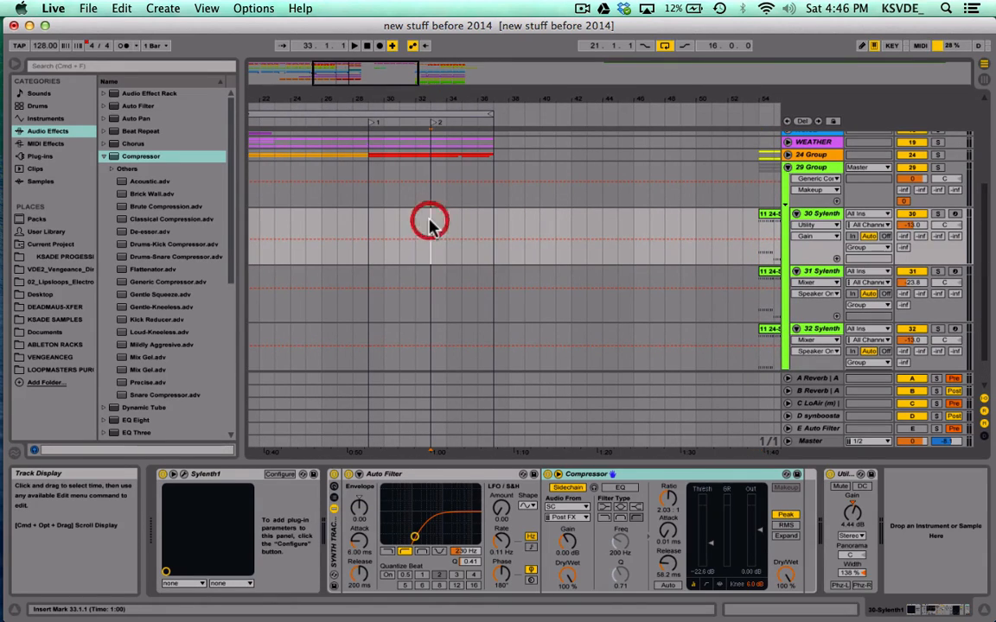
key("space")
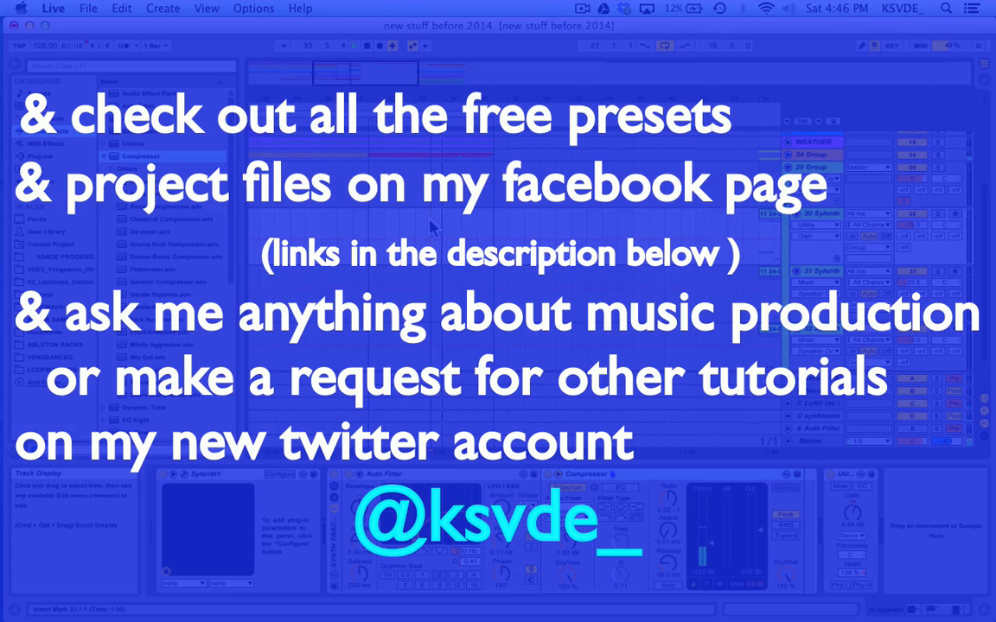
scroll(431, 226, "down", 3)
scroll(434, 228, "up", 3)
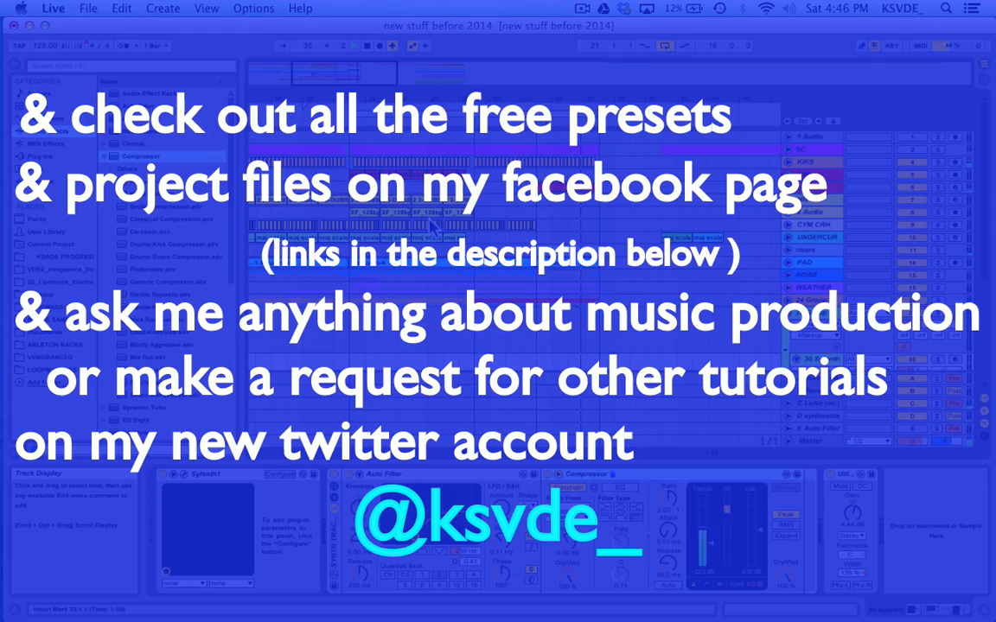